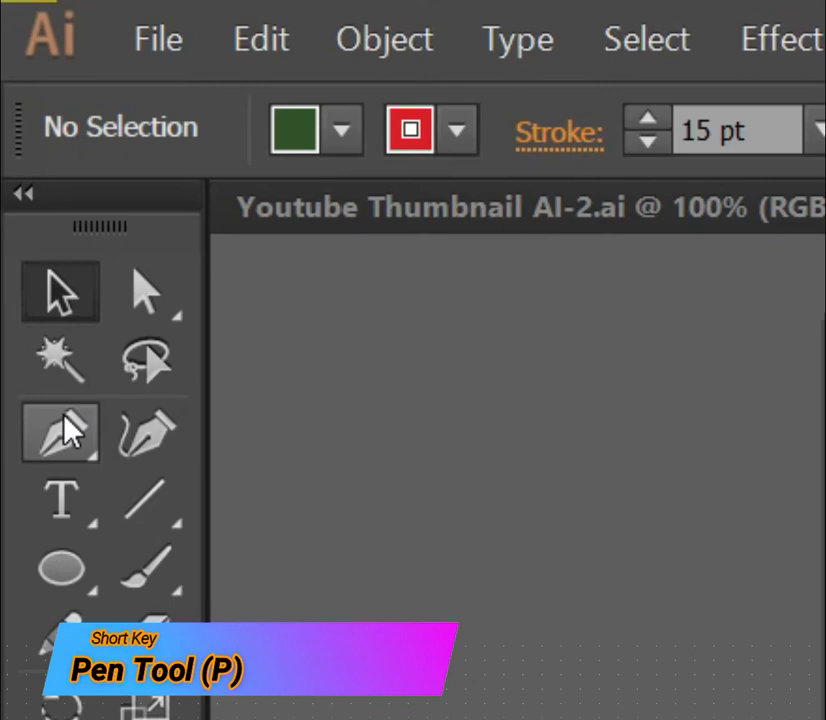
Step: Draw a straight horizontal line across the upper part of the artboard with the Pen tool and end the path
{"action": "left_click", "coordinate": [66, 432]}
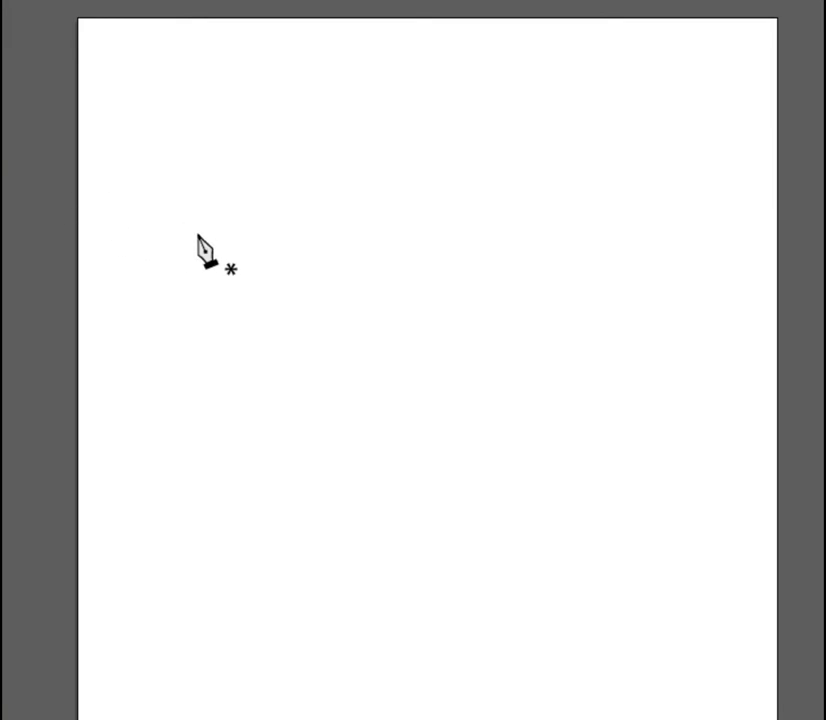
{"action": "left_click", "coordinate": [198, 234]}
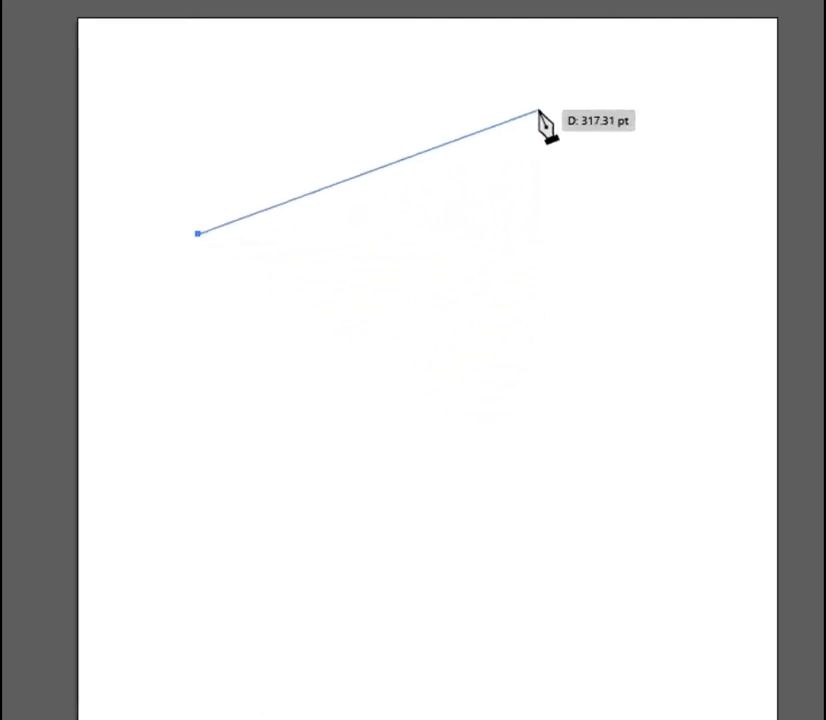
{"action": "left_click", "coordinate": [555, 236]}
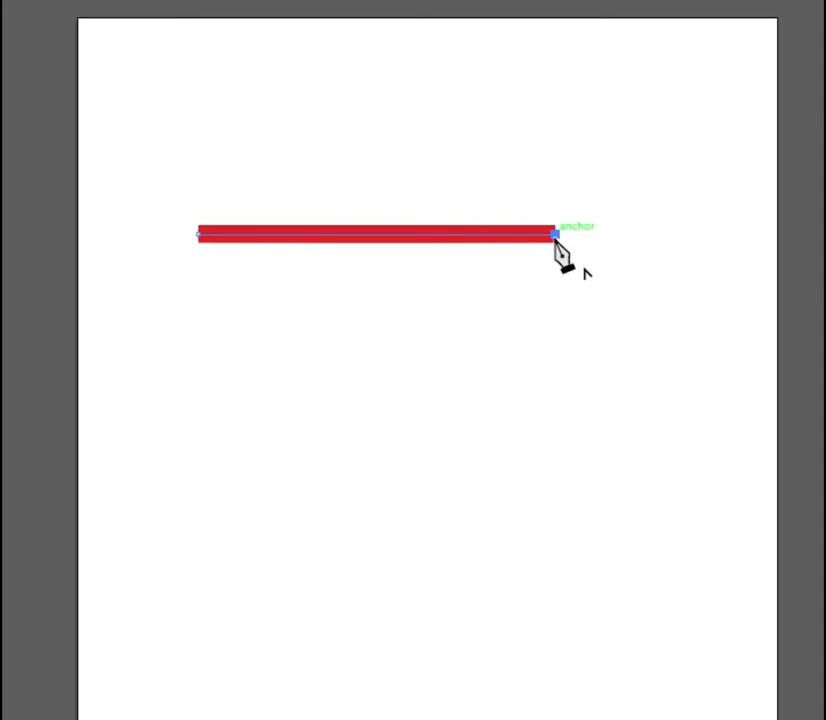
{"action": "left_click", "coordinate": [555, 237]}
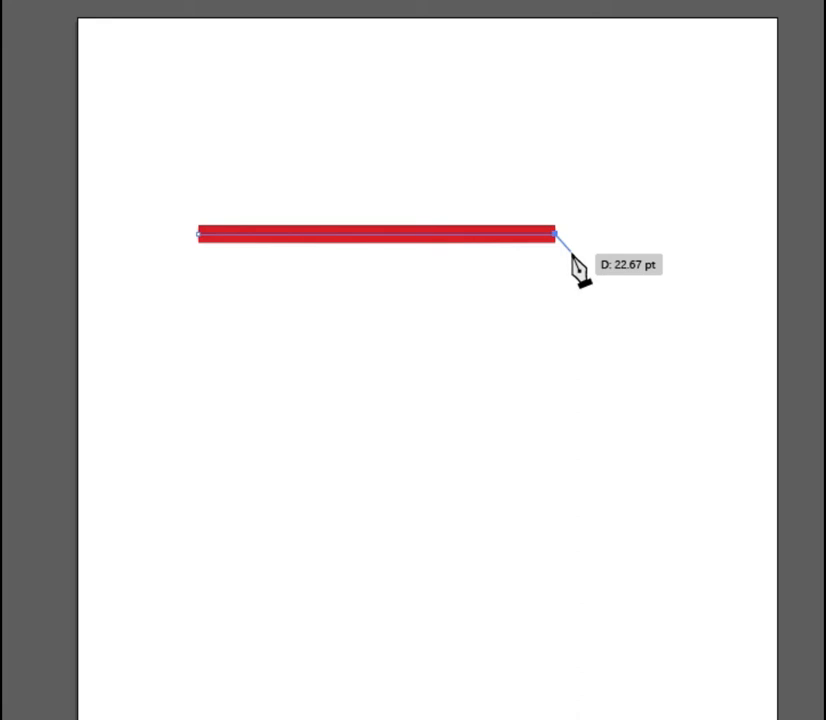
{"action": "key", "text": "Escape"}
Step: Draw a longer second line below the first with the Pen tool, constrained to horizontal, and end the path
{"action": "left_click", "coordinate": [199, 375]}
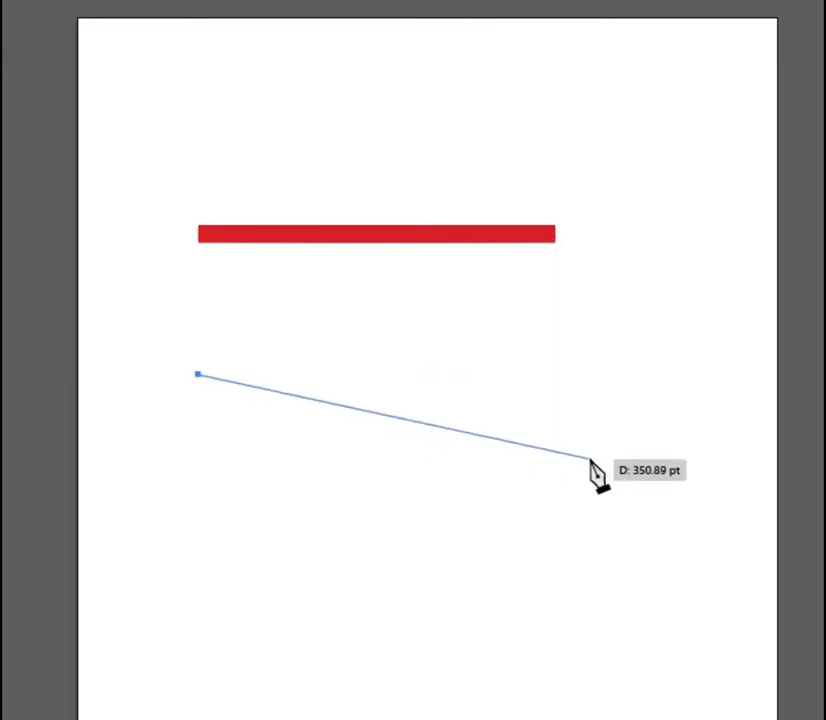
{"action": "key", "text": "shift"}
{"action": "key", "text": "shift"}
{"action": "key", "text": "shift"}
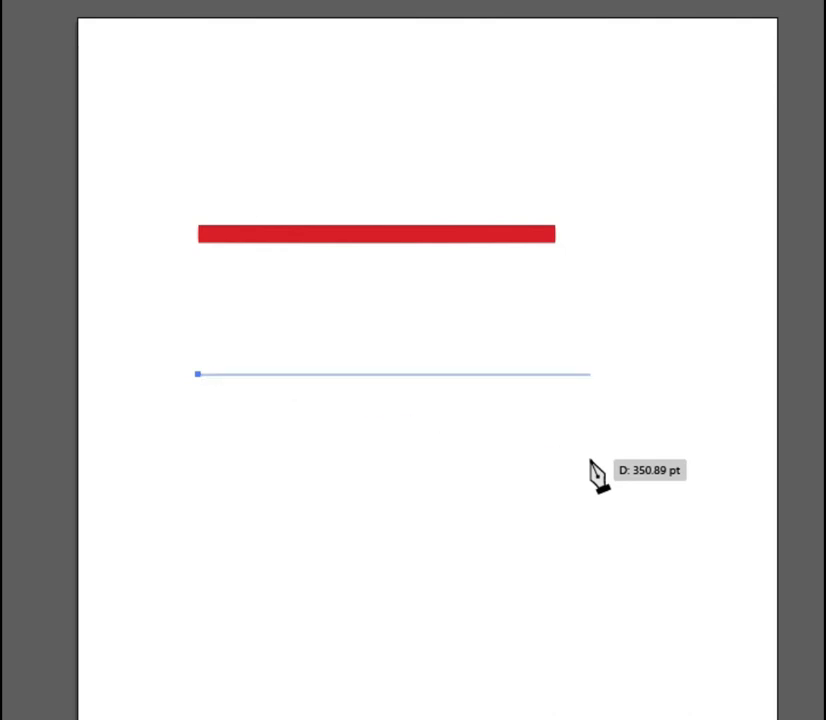
{"action": "key", "text": "shift"}
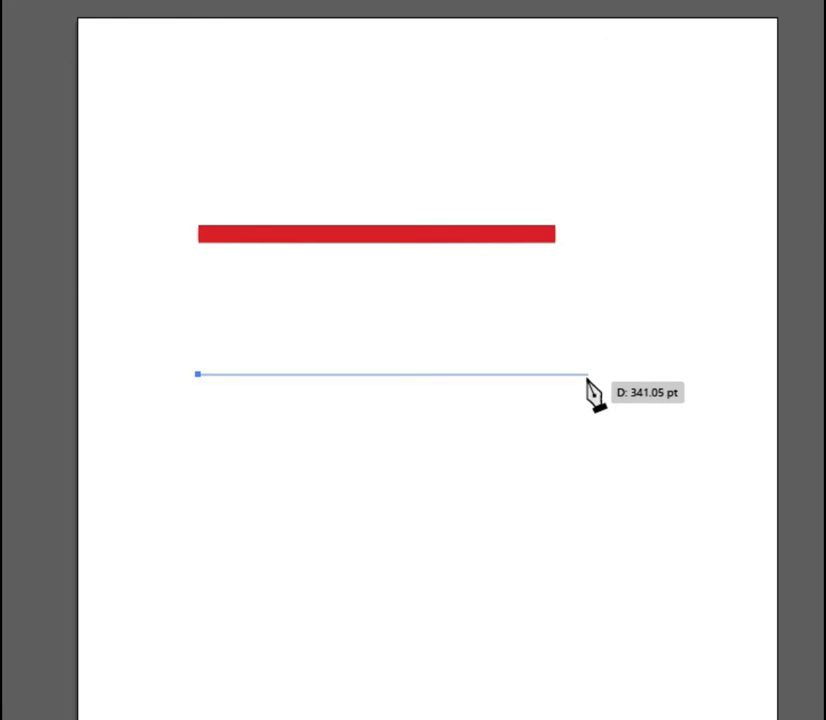
{"action": "left_click", "coordinate": [677, 376], "text": "shift"}
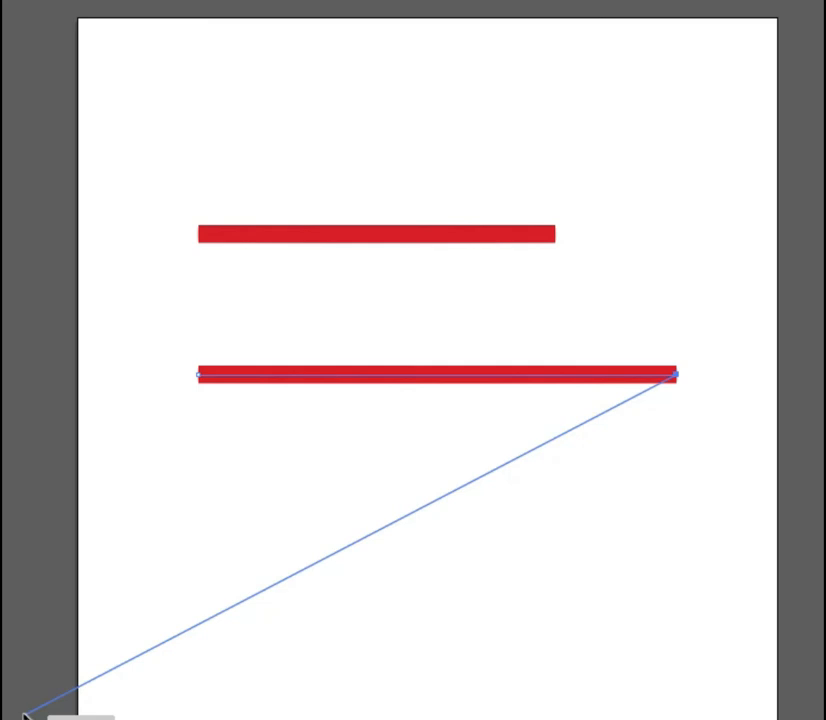
{"action": "key", "text": "Escape"}
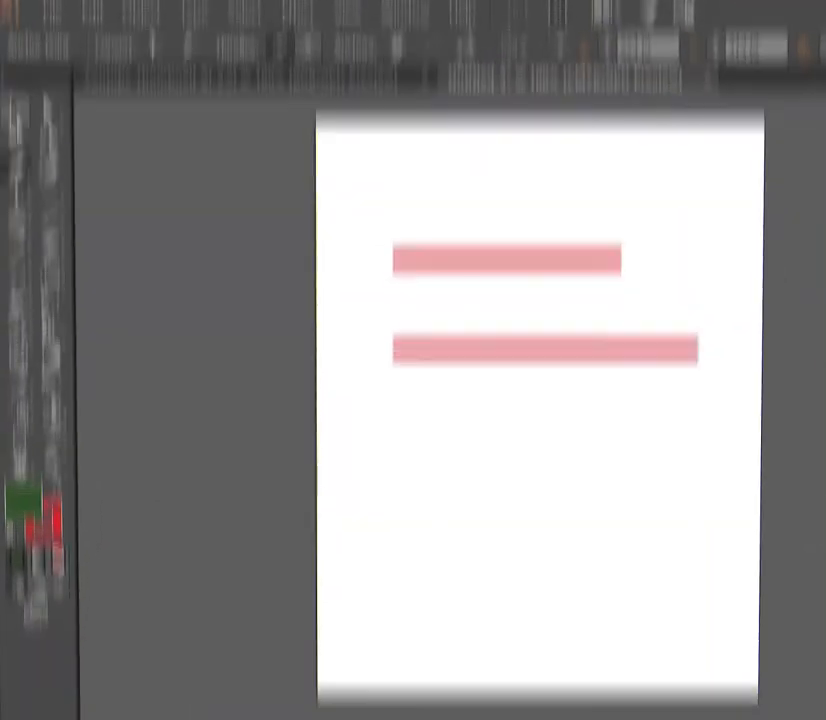
Step: Select both red lines on the artboard together and delete them
{"action": "left_click", "coordinate": [23, 112]}
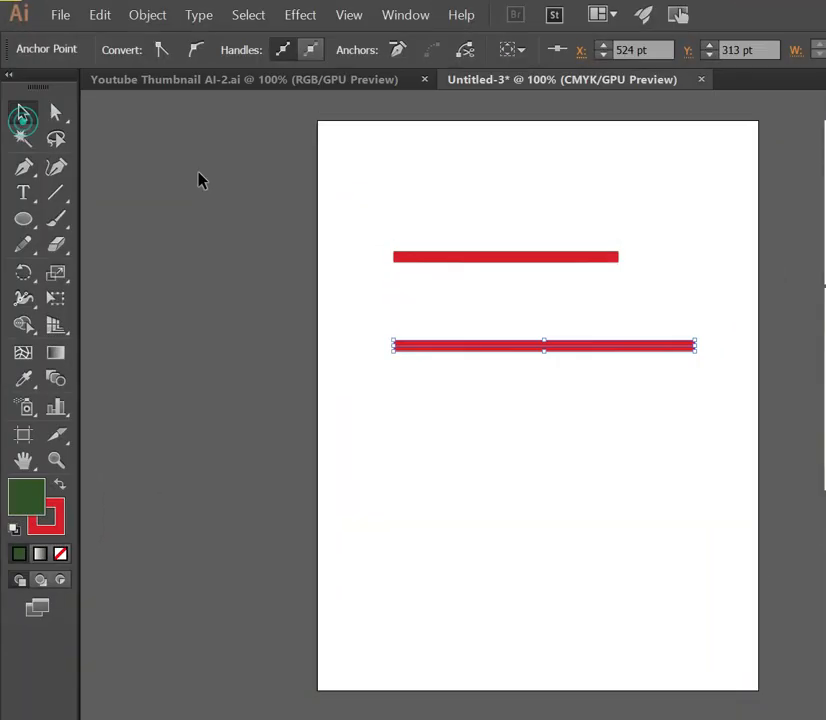
{"action": "left_click_drag", "start_coordinate": [256, 179], "coordinate": [744, 416]}
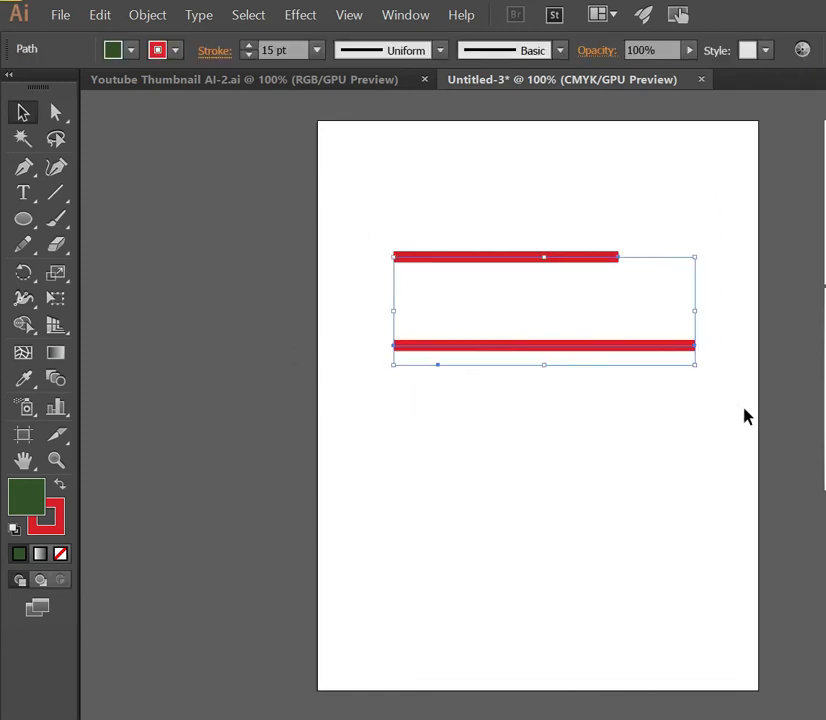
{"action": "key", "text": "Delete"}
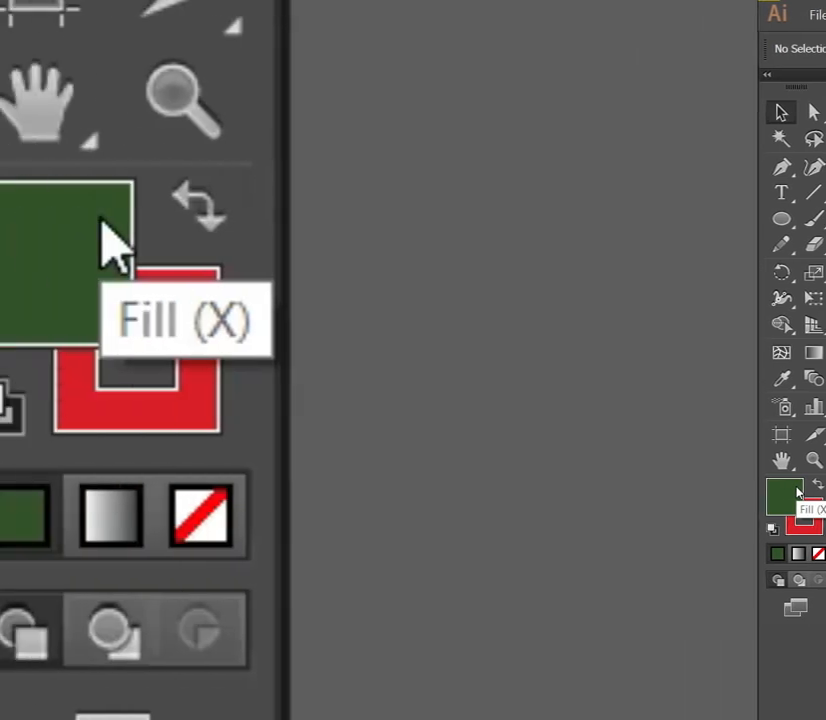
Step: Set both the fill and the stroke to None
{"action": "left_click", "coordinate": [81, 243]}
{"action": "left_click", "coordinate": [229, 545]}
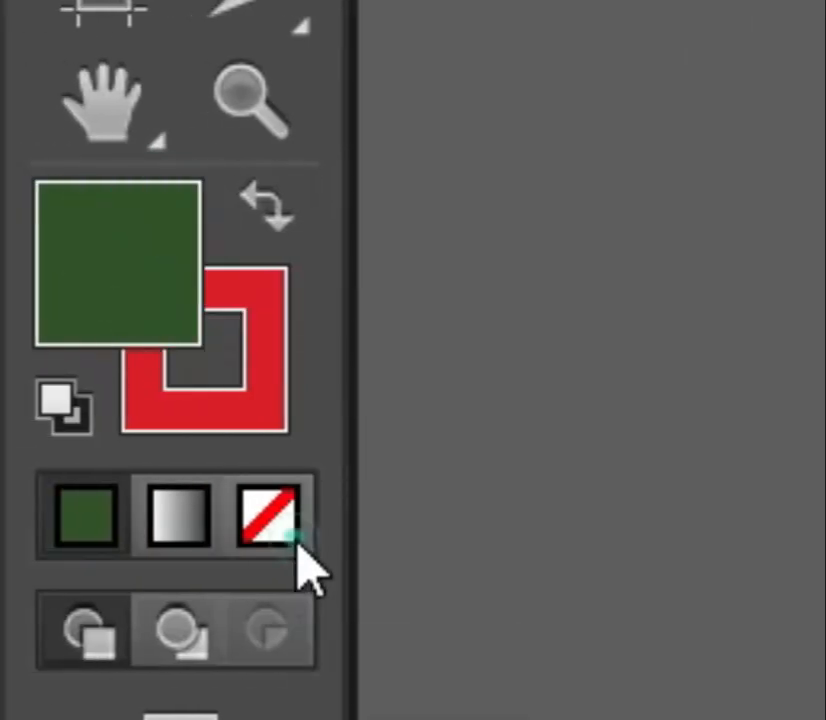
{"action": "left_click", "coordinate": [260, 380]}
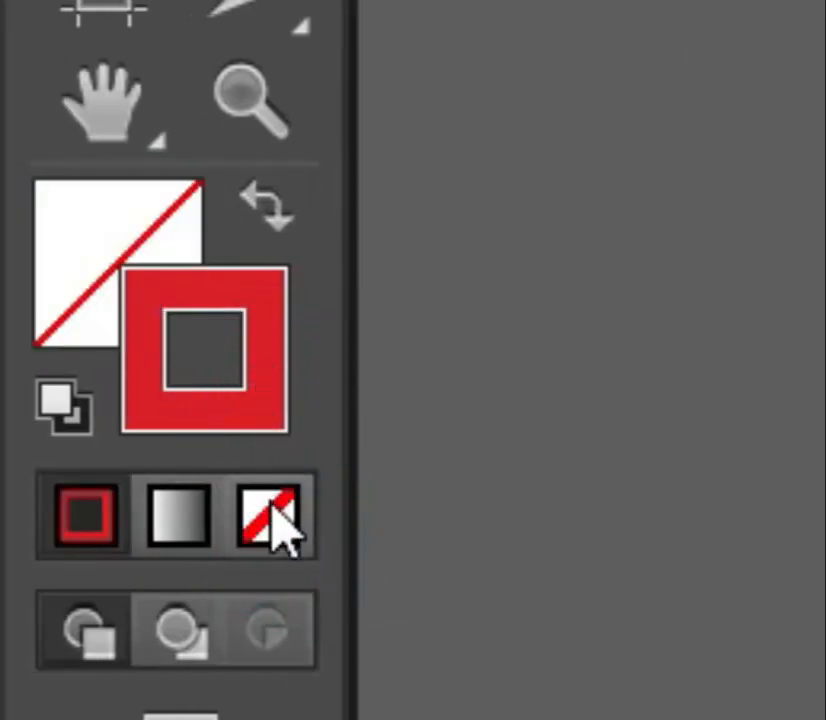
{"action": "left_click", "coordinate": [270, 516]}
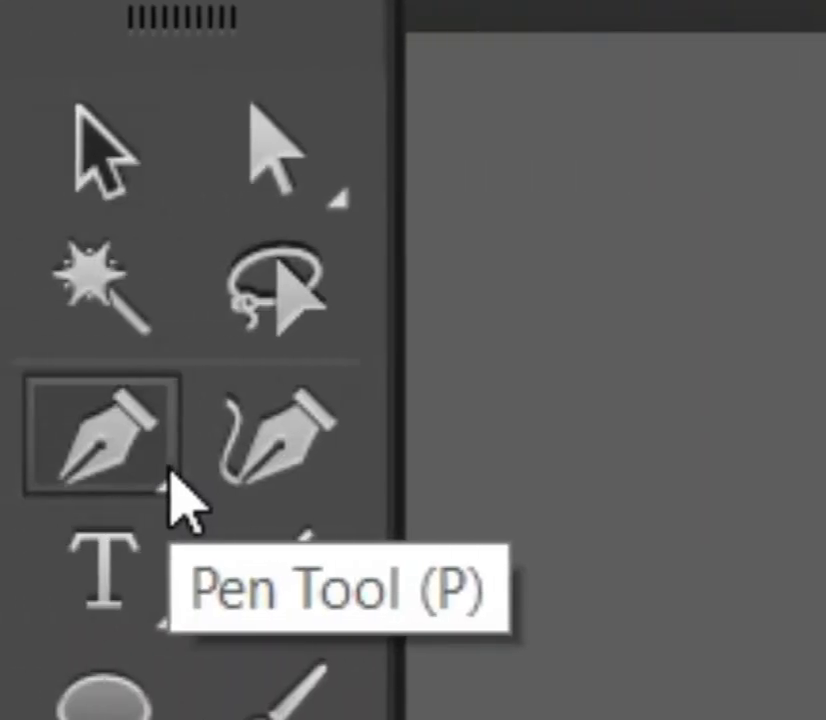
Step: Draw a closed straight-edged Pen tool outline with a flat base, a narrow upright right end, a central peak and a short left step
{"action": "left_click", "coordinate": [169, 470]}
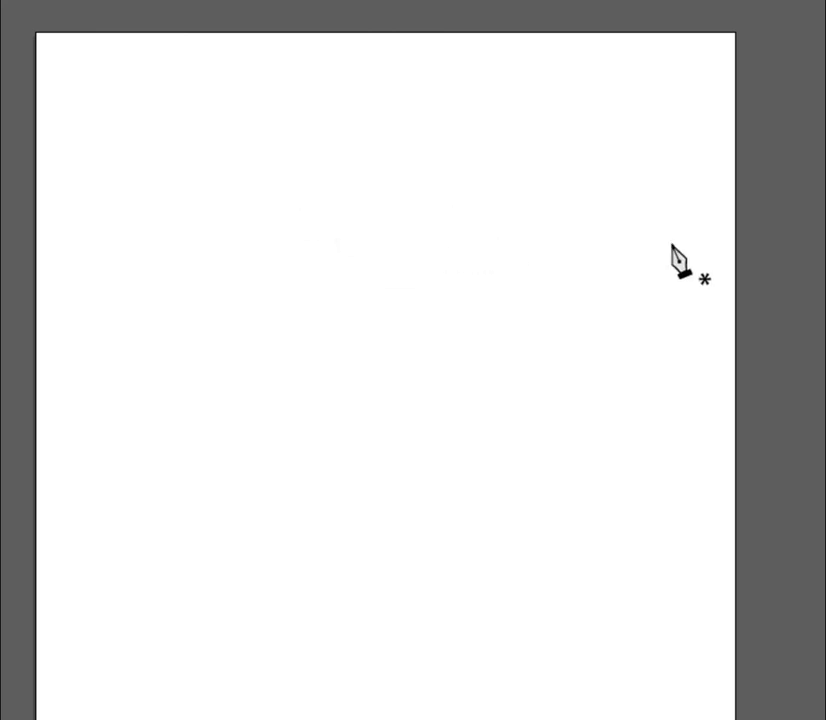
{"action": "left_click_drag", "start_coordinate": [581, 248], "coordinate": [621, 248]}
{"action": "left_click", "coordinate": [620, 248]}
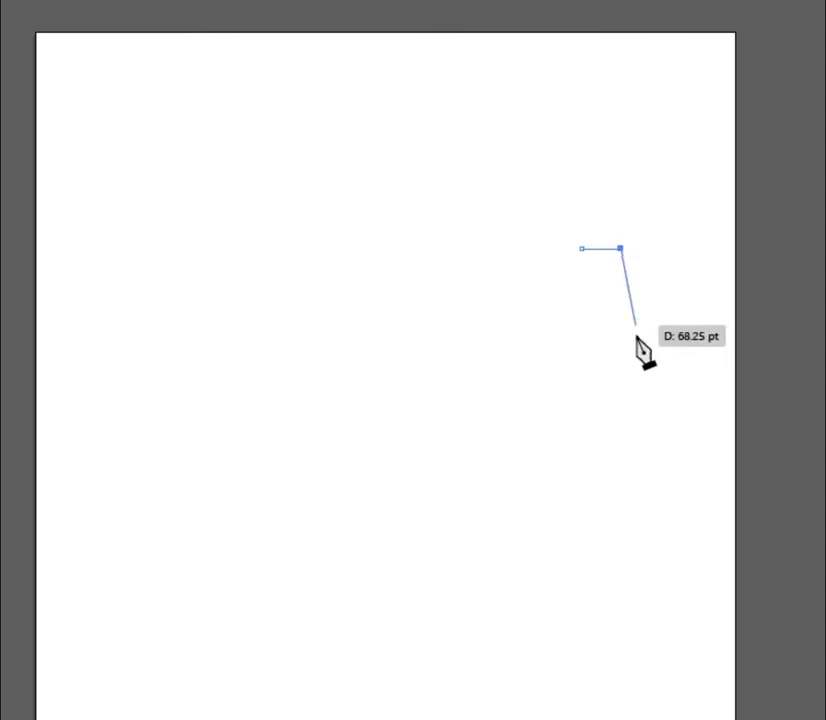
{"action": "left_click", "coordinate": [620, 453]}
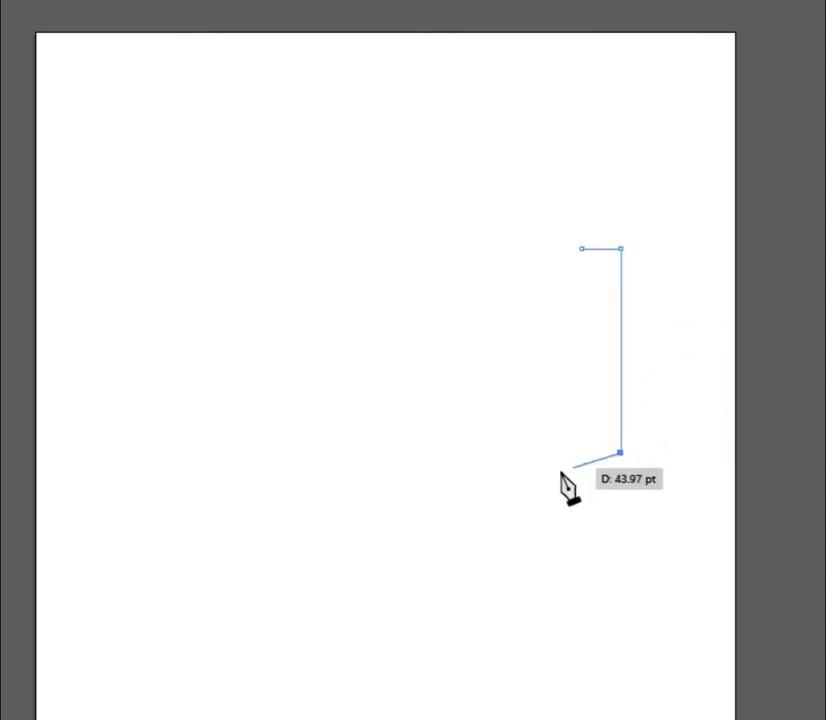
{"action": "left_click", "coordinate": [226, 453]}
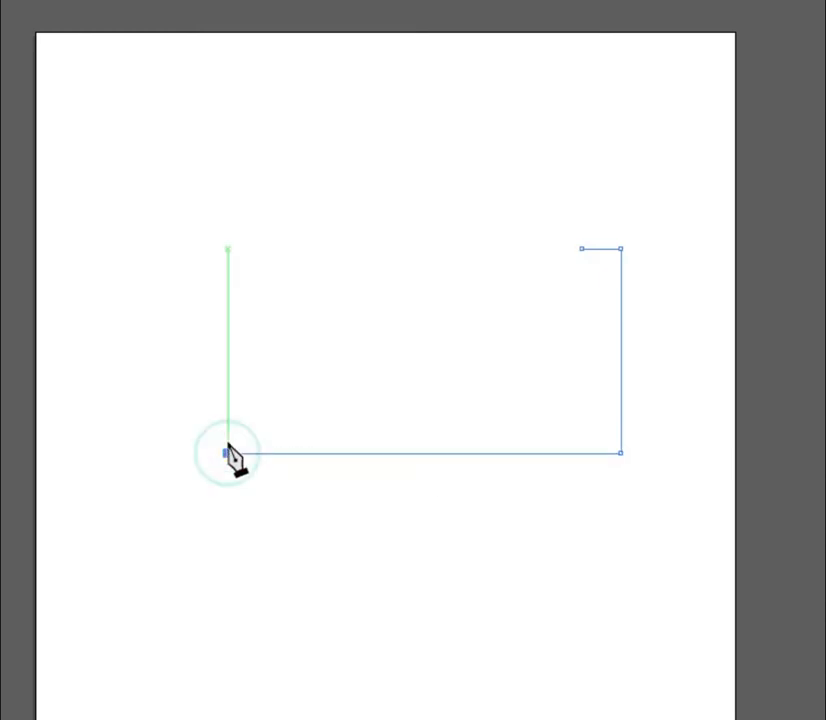
{"action": "left_click", "coordinate": [226, 397]}
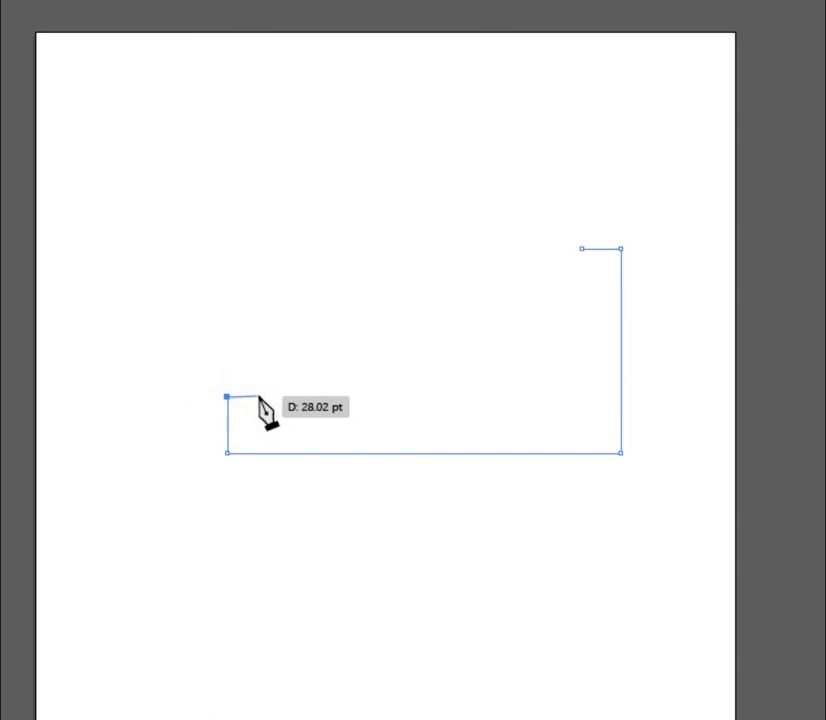
{"action": "left_click", "coordinate": [258, 397]}
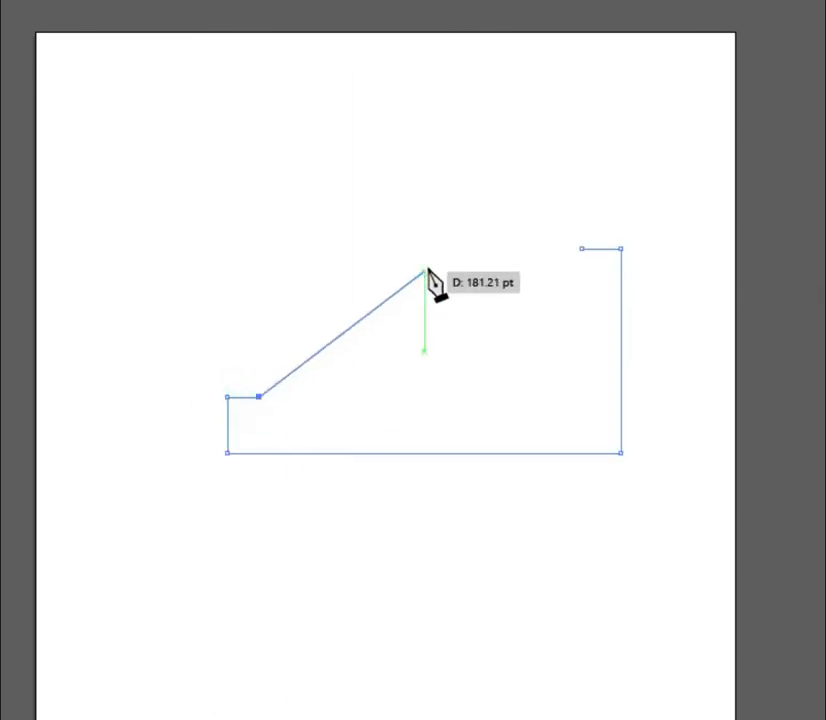
{"action": "left_click", "coordinate": [408, 233]}
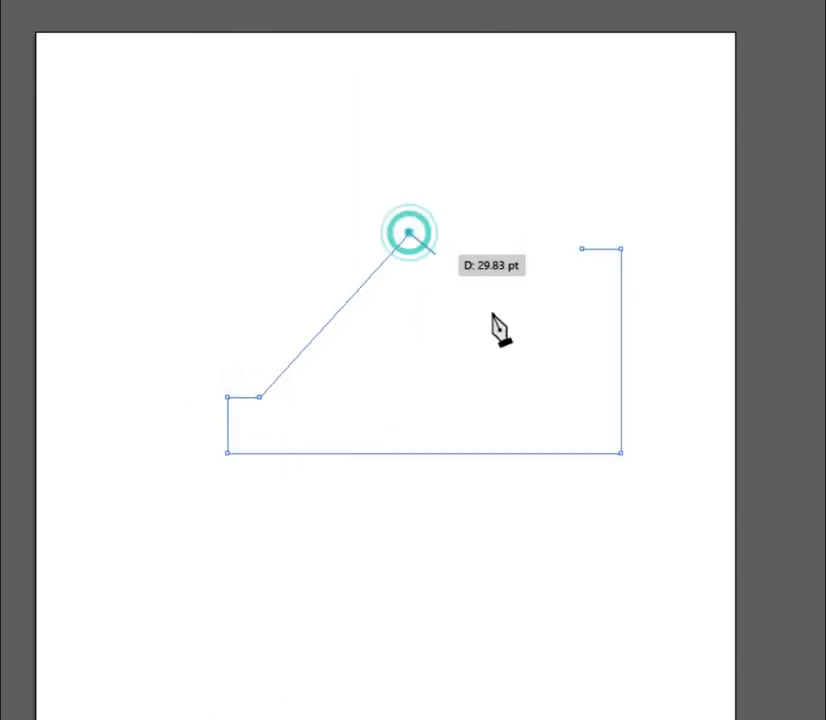
{"action": "left_click", "coordinate": [581, 402]}
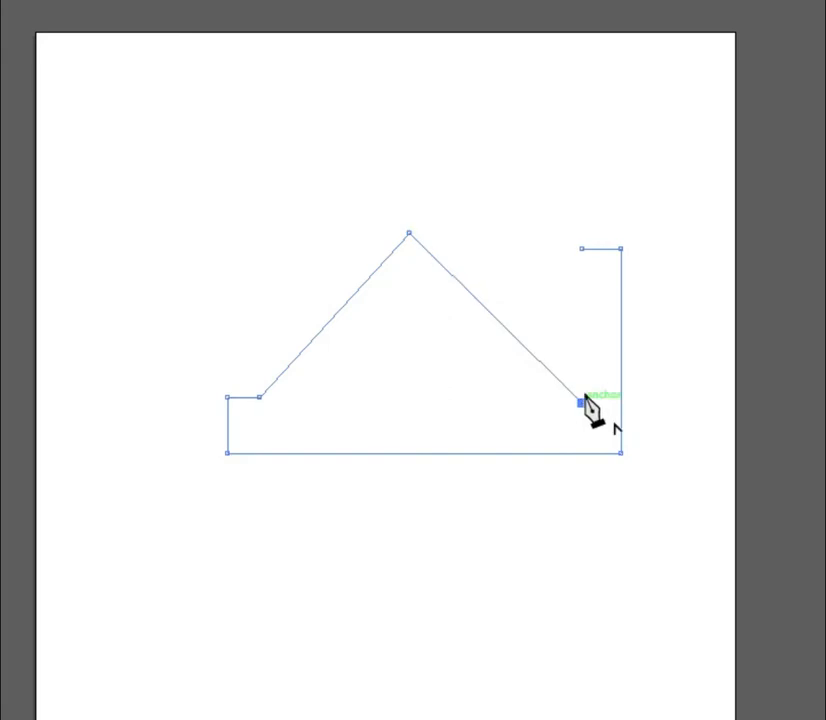
{"action": "left_click", "coordinate": [581, 248]}
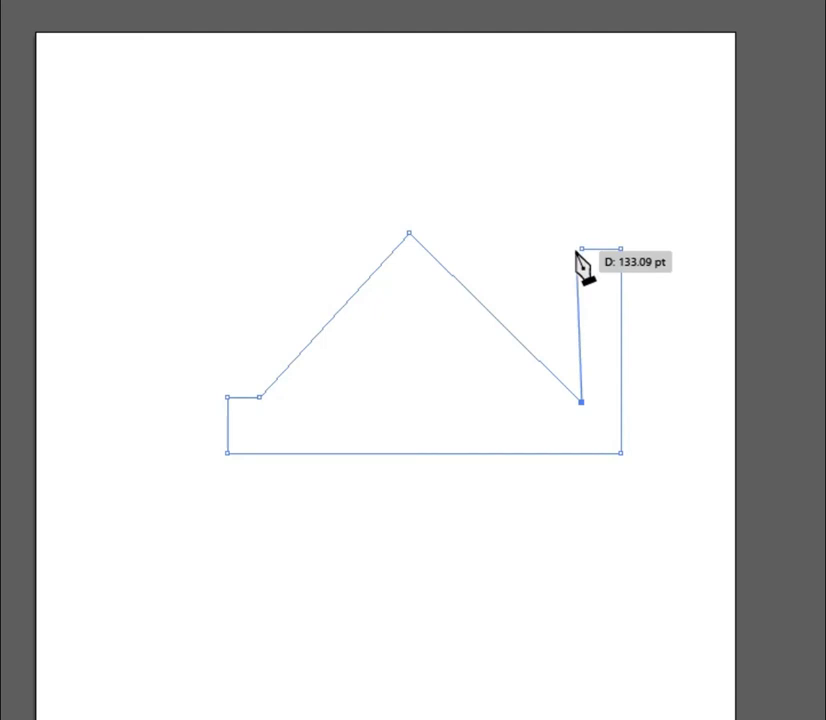
{"action": "left_click", "coordinate": [577, 249]}
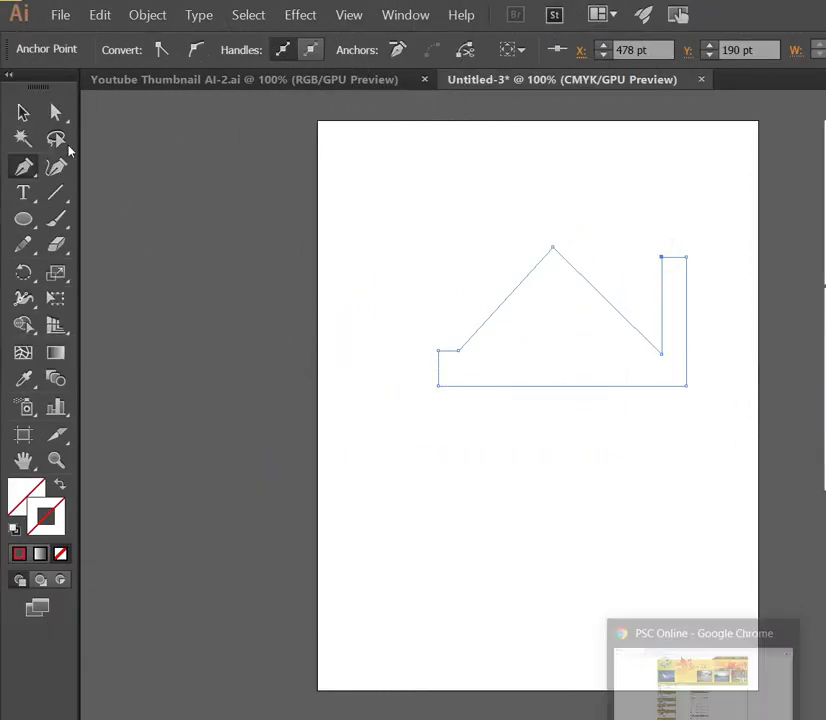
Step: Delete the whole unpainted outline and undo the deletion
{"action": "left_click", "coordinate": [22, 114]}
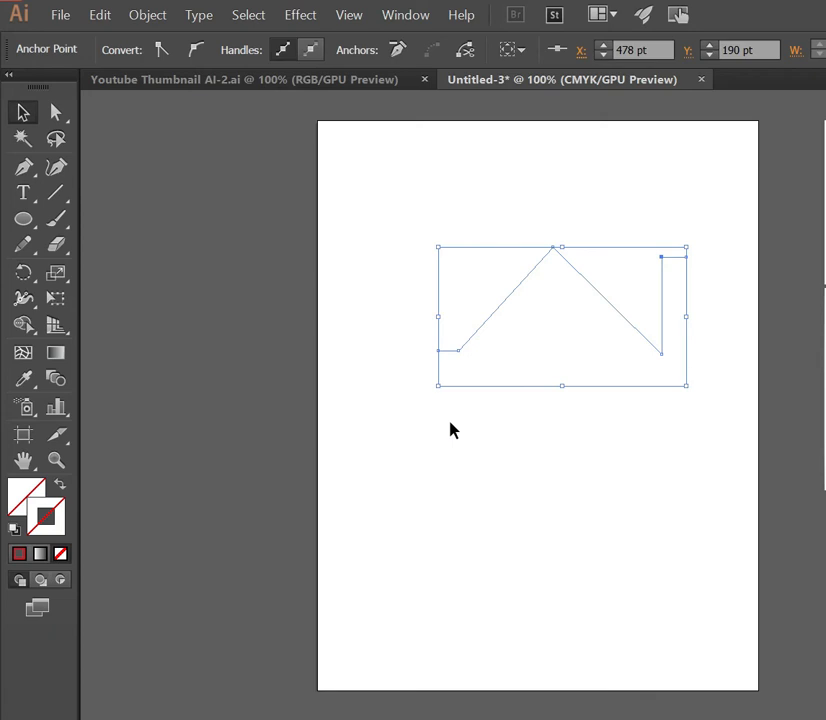
{"action": "left_click_drag", "start_coordinate": [376, 184], "coordinate": [752, 437]}
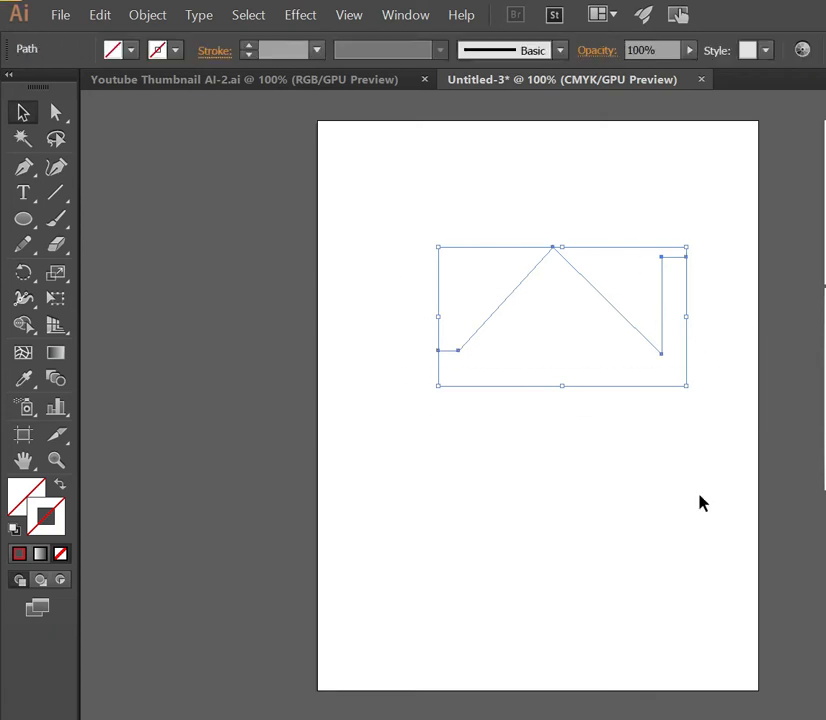
{"action": "key", "text": "Delete"}
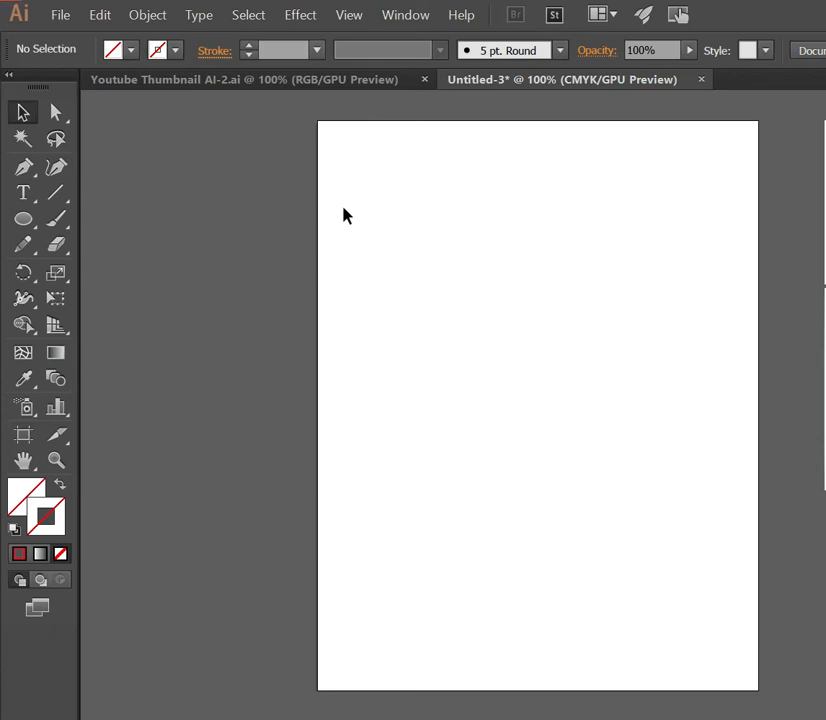
{"action": "left_click_drag", "start_coordinate": [351, 204], "coordinate": [768, 453]}
{"action": "key", "text": "ctrl+z"}
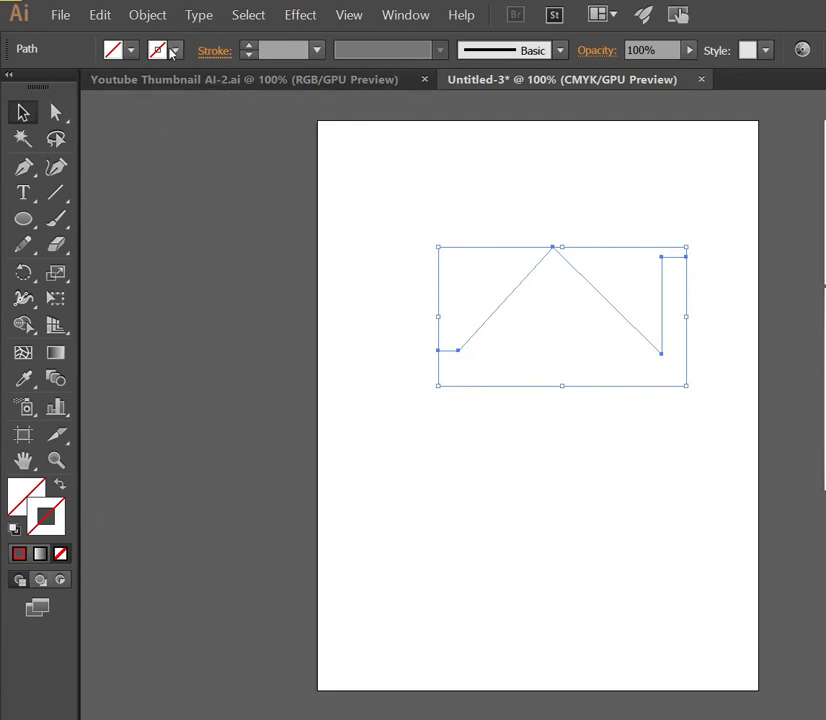
Step: Give the closed outline a dark red stroke and set its stroke weight to 7 pt
{"action": "double_click", "coordinate": [52, 527]}
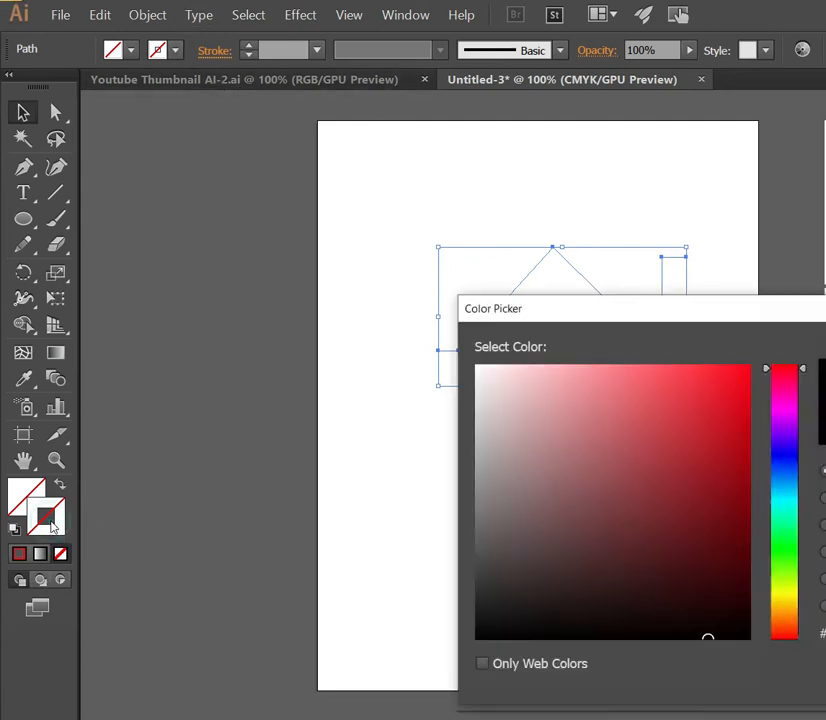
{"action": "key", "text": "Return"}
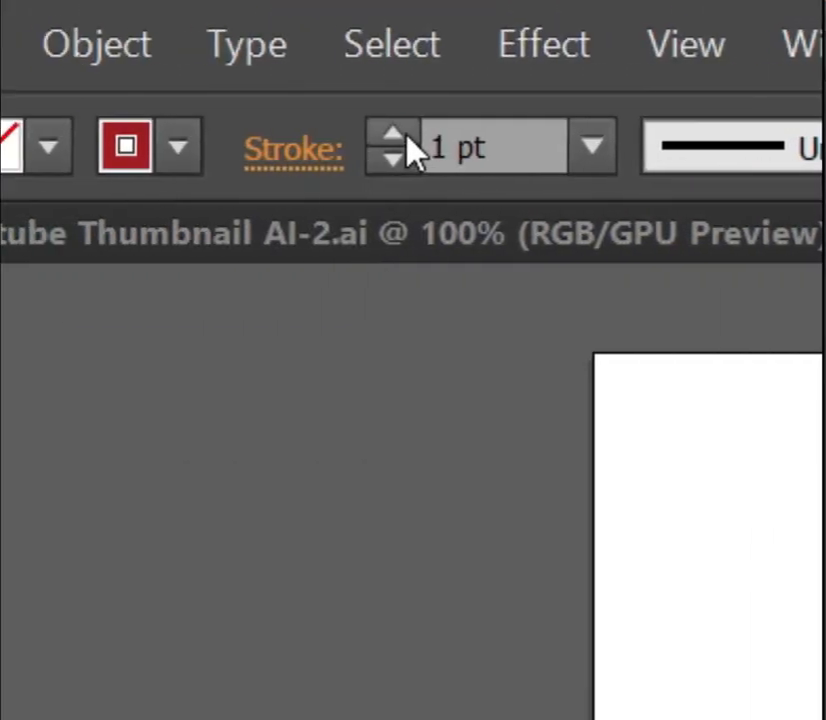
{"action": "left_click", "coordinate": [340, 46]}
{"action": "left_click", "coordinate": [340, 46]}
{"action": "left_click", "coordinate": [405, 136]}
{"action": "left_click", "coordinate": [405, 136]}
{"action": "left_click", "coordinate": [405, 136]}
{"action": "left_click", "coordinate": [405, 136]}
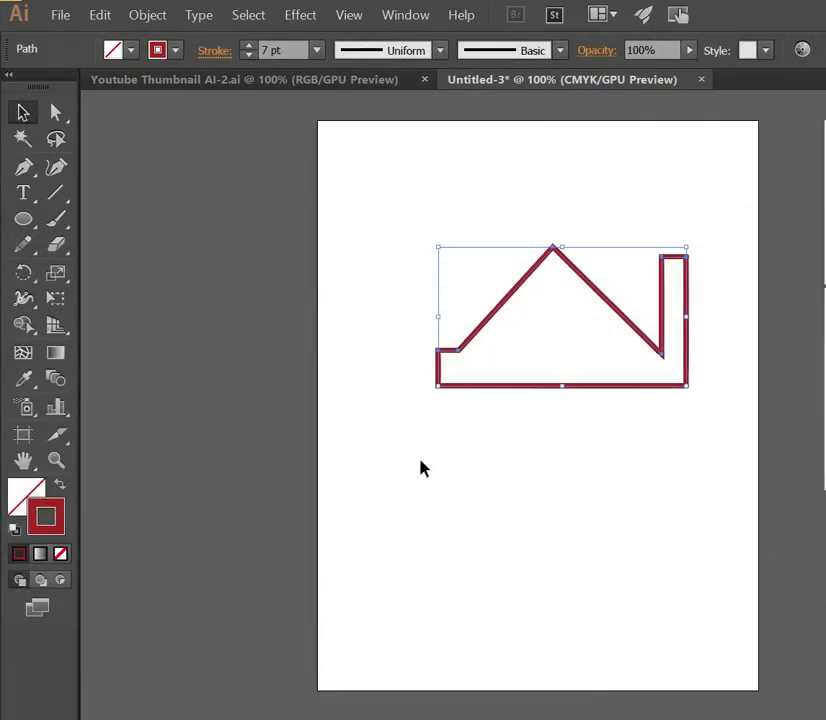
Step: Move the red outline a short way left, then diagonally up and to the right on the artboard
{"action": "left_click", "coordinate": [570, 384]}
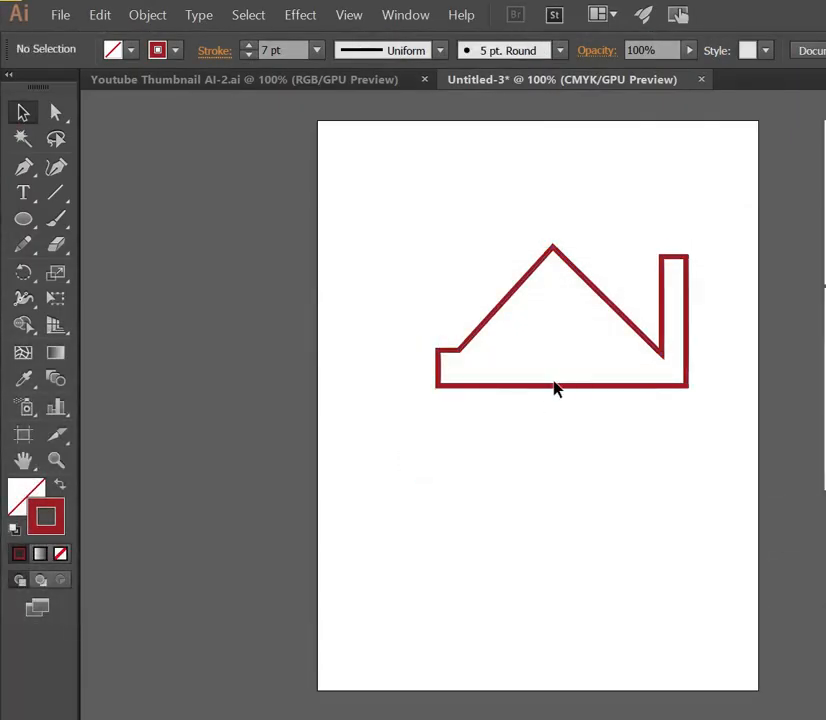
{"action": "left_click_drag", "start_coordinate": [557, 386], "coordinate": [512, 385]}
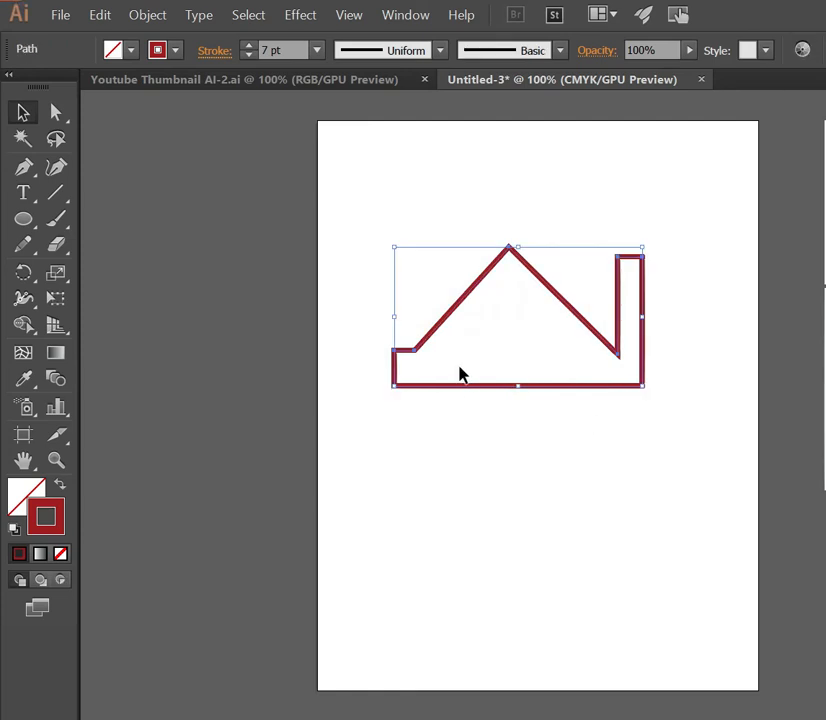
{"action": "left_click_drag", "start_coordinate": [474, 308], "coordinate": [504, 279]}
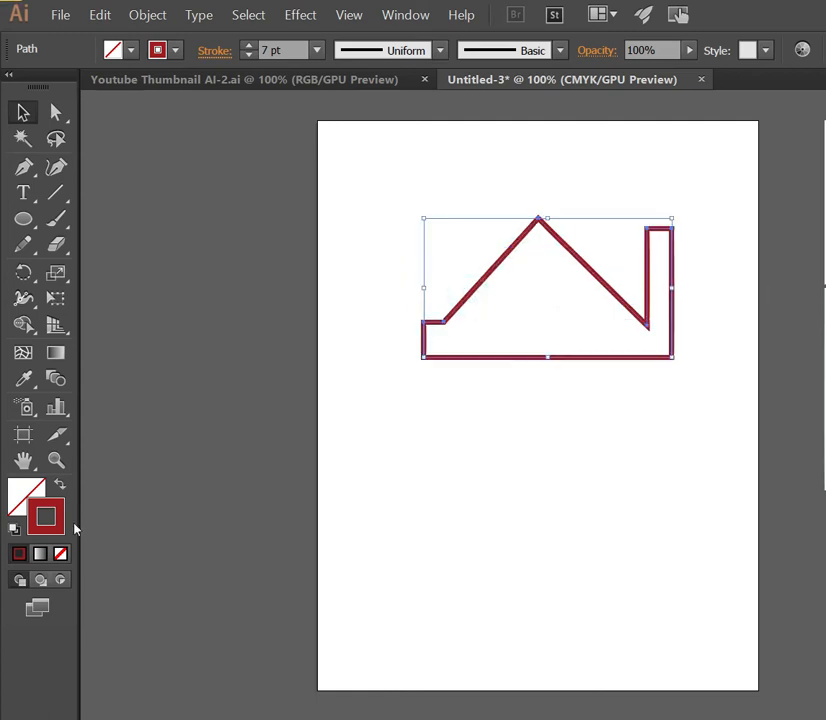
Step: Fill the red-stroked house-like outline with dark green
{"action": "left_click", "coordinate": [22, 496]}
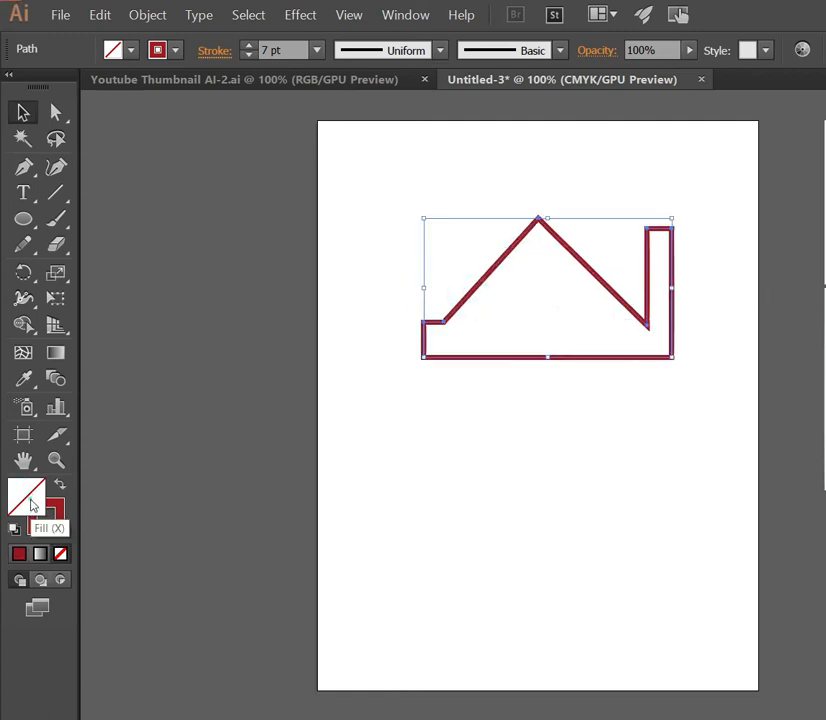
{"action": "double_click", "coordinate": [31, 505]}
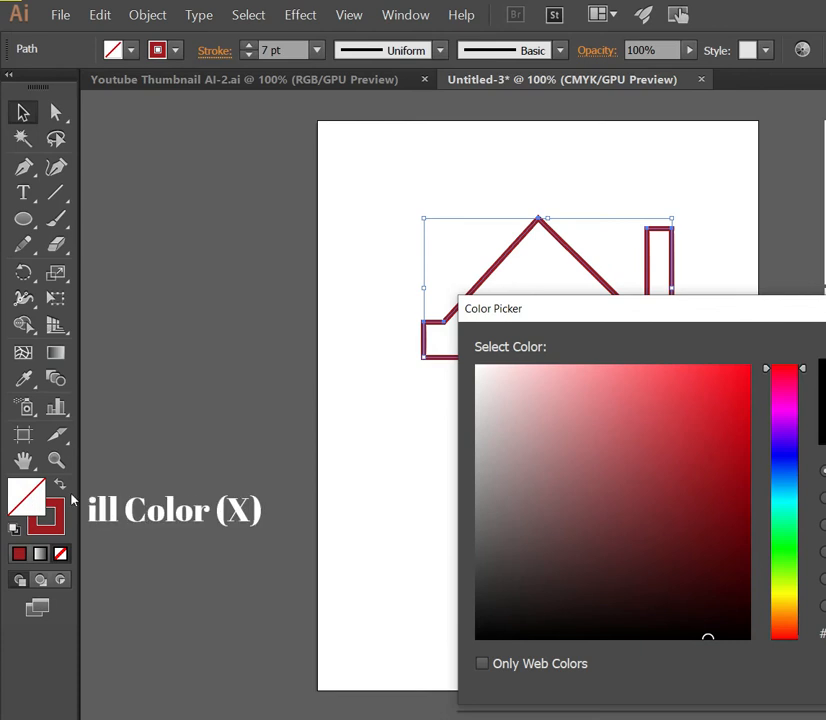
{"action": "left_click", "coordinate": [784, 556]}
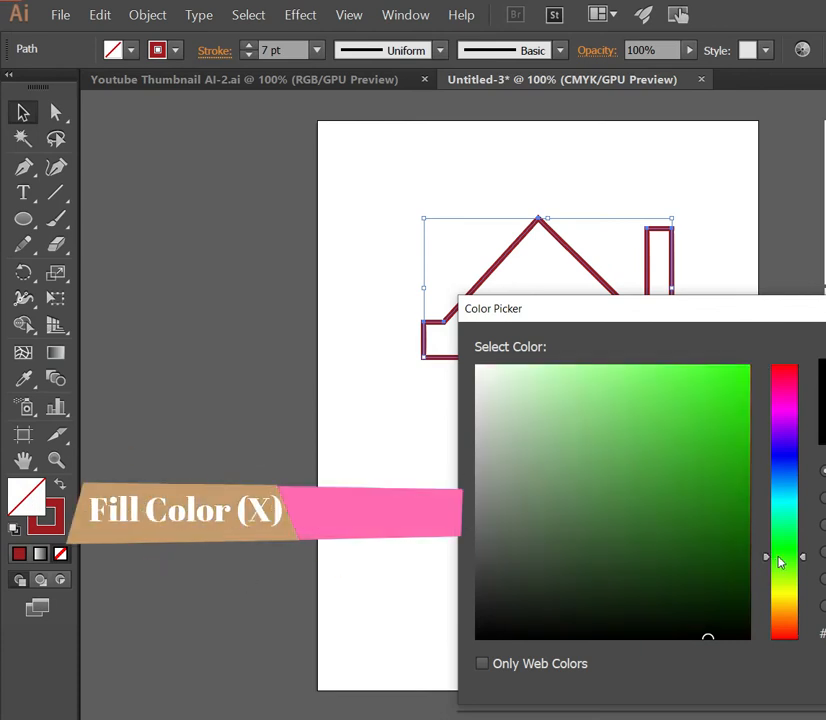
{"action": "left_click", "coordinate": [736, 573]}
{"action": "key", "text": "Return"}
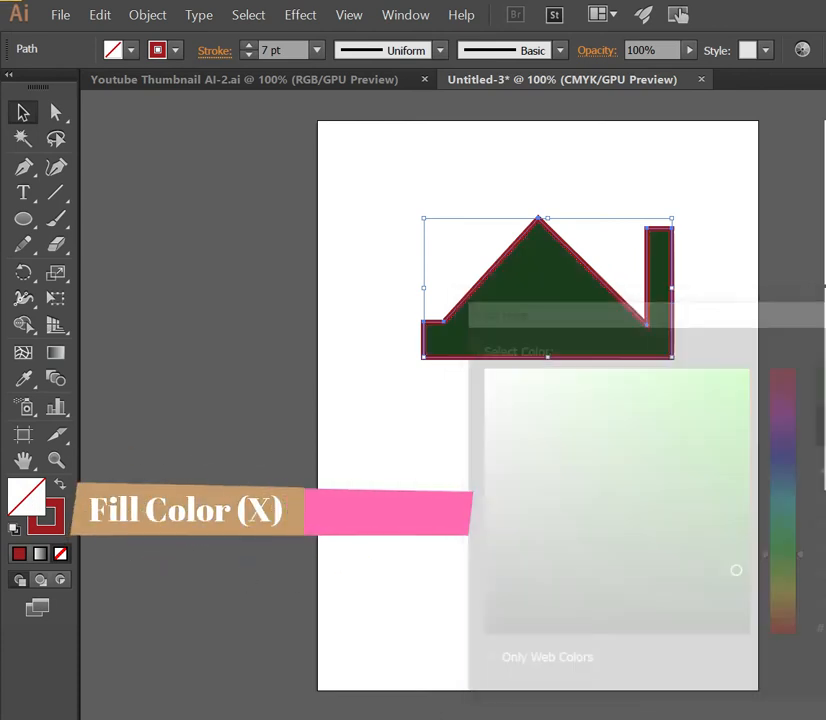
Step: Move the green-filled shape up and to the left, off the artboard onto the pasteboard
{"action": "left_click", "coordinate": [520, 480]}
{"action": "left_click", "coordinate": [576, 357]}
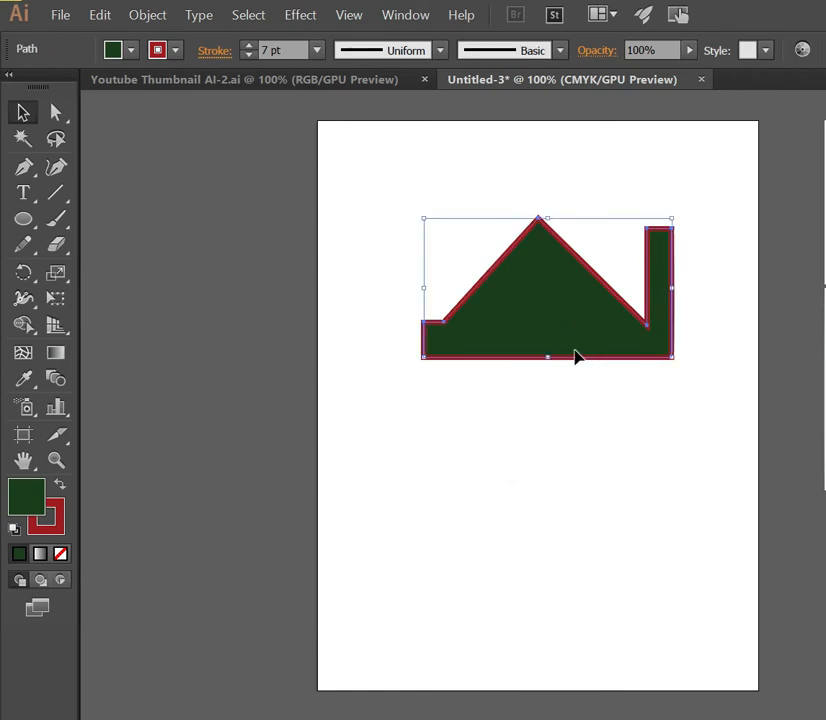
{"action": "left_click_drag", "start_coordinate": [576, 355], "coordinate": [524, 313]}
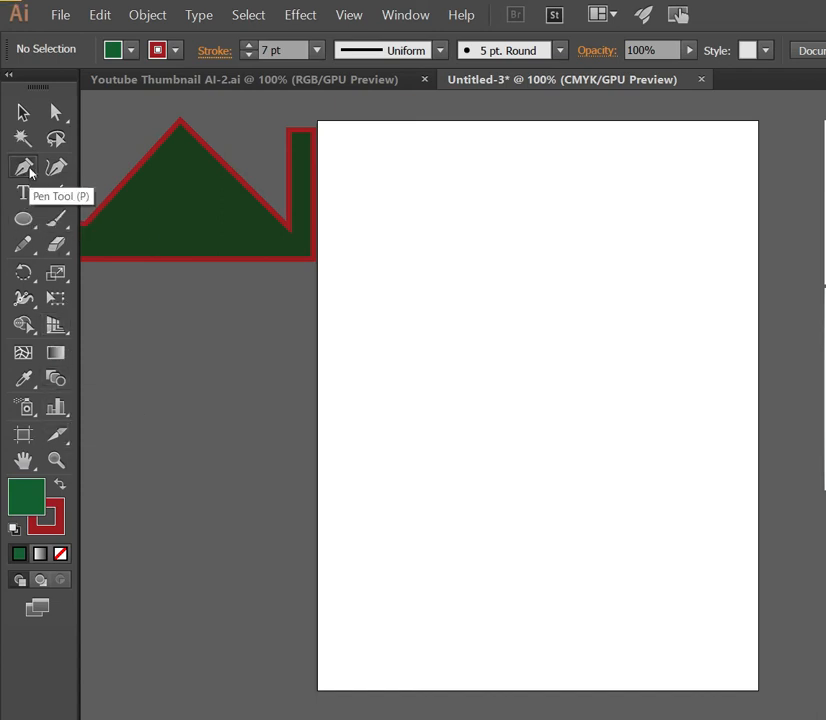
Step: With nothing selected, set both the fill and the stroke to None
{"action": "left_click", "coordinate": [20, 117]}
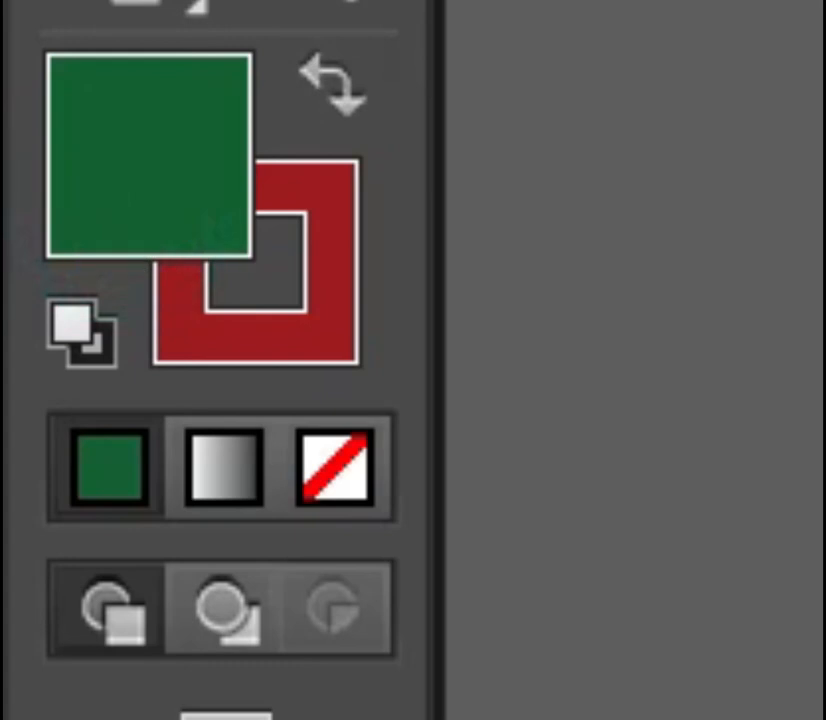
{"action": "left_click", "coordinate": [362, 466]}
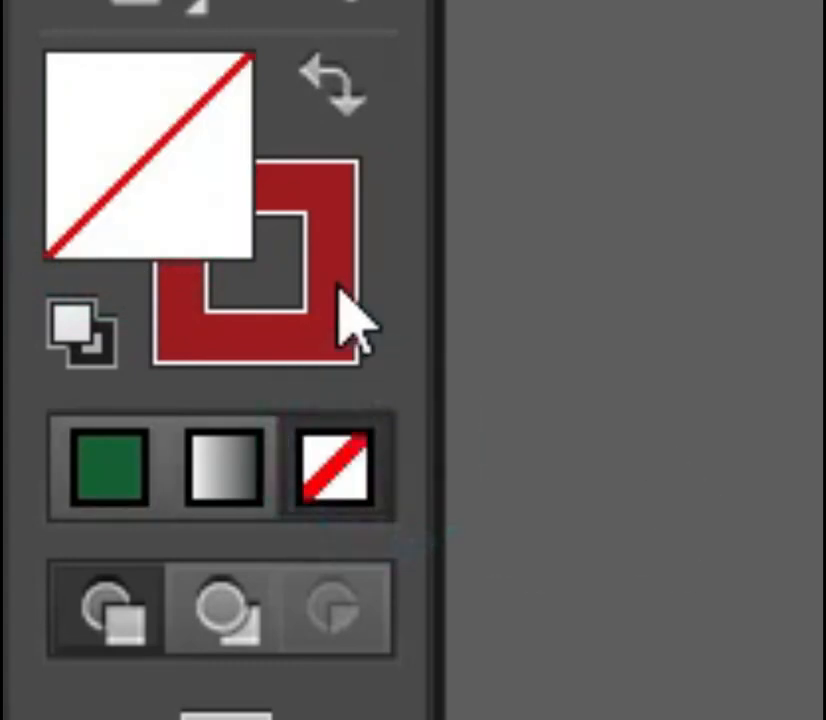
{"action": "left_click", "coordinate": [330, 268]}
{"action": "left_click", "coordinate": [330, 465]}
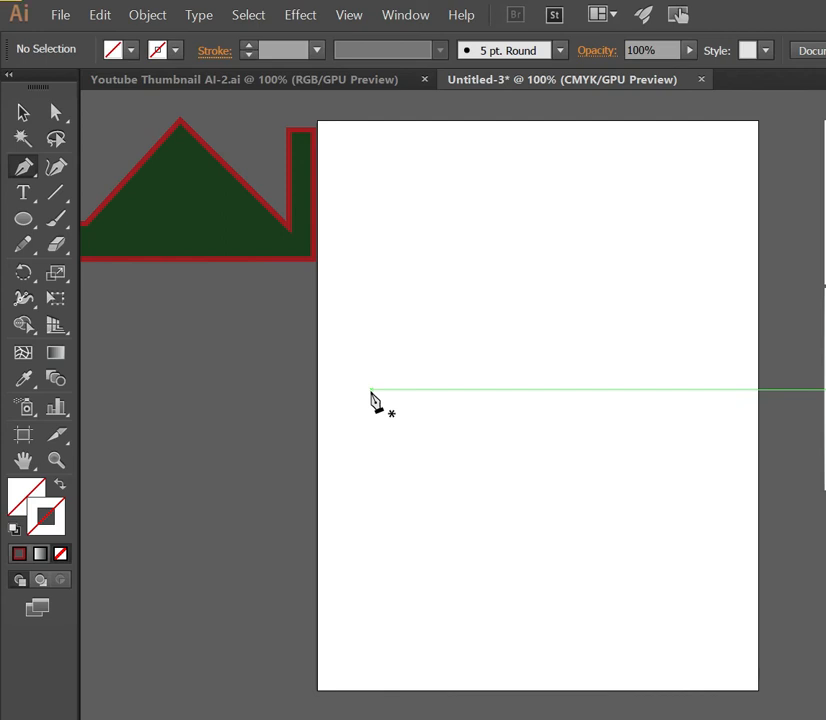
Step: Draw an open Pen tool wave dipping to a smooth anchor about 293 pt right of its start, then arching to the artboard's right edge
{"action": "left_click", "coordinate": [371, 390]}
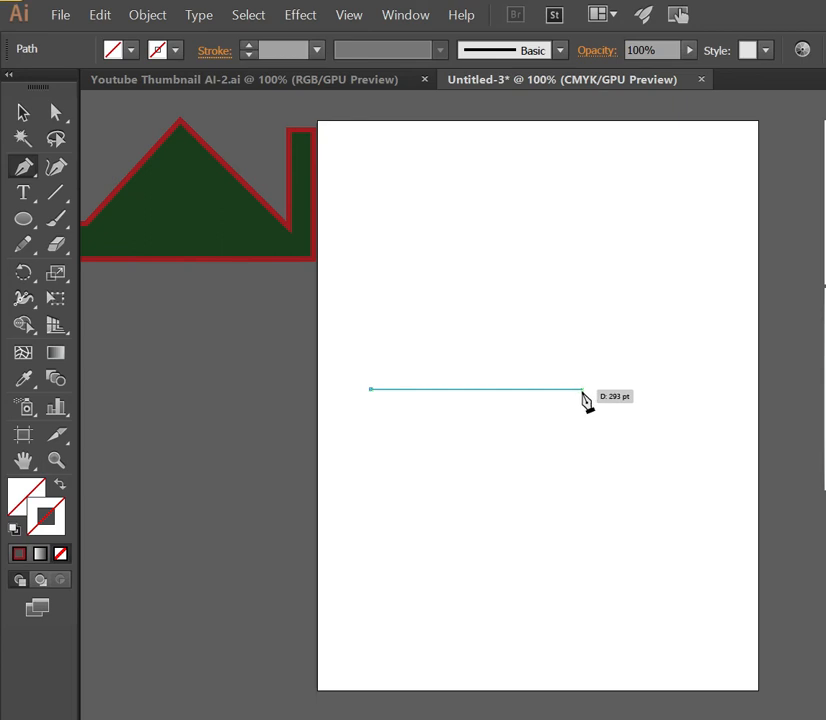
{"action": "left_click_drag", "start_coordinate": [583, 389], "coordinate": [701, 203]}
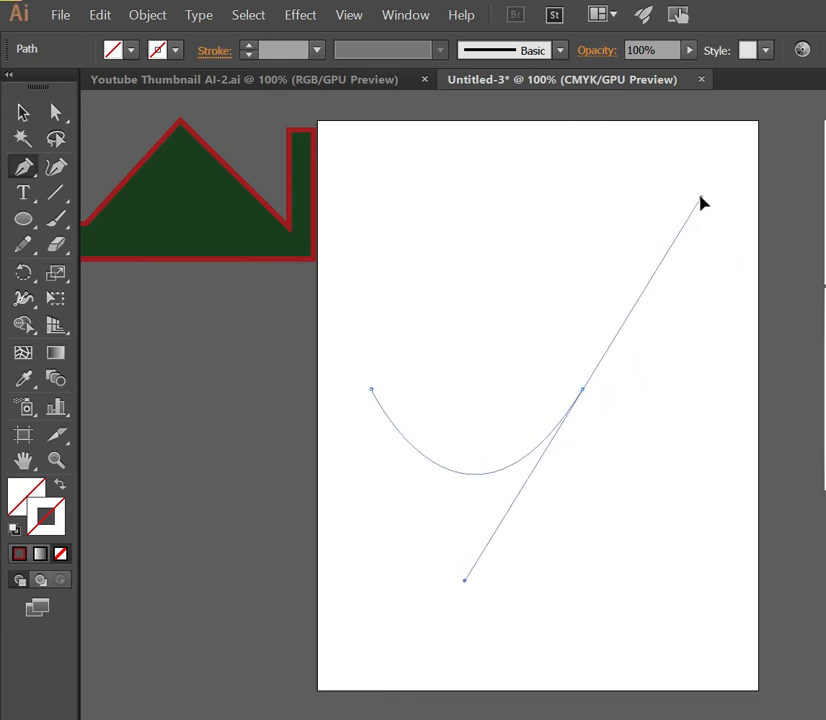
{"action": "left_click_drag", "start_coordinate": [701, 203], "coordinate": [661, 307]}
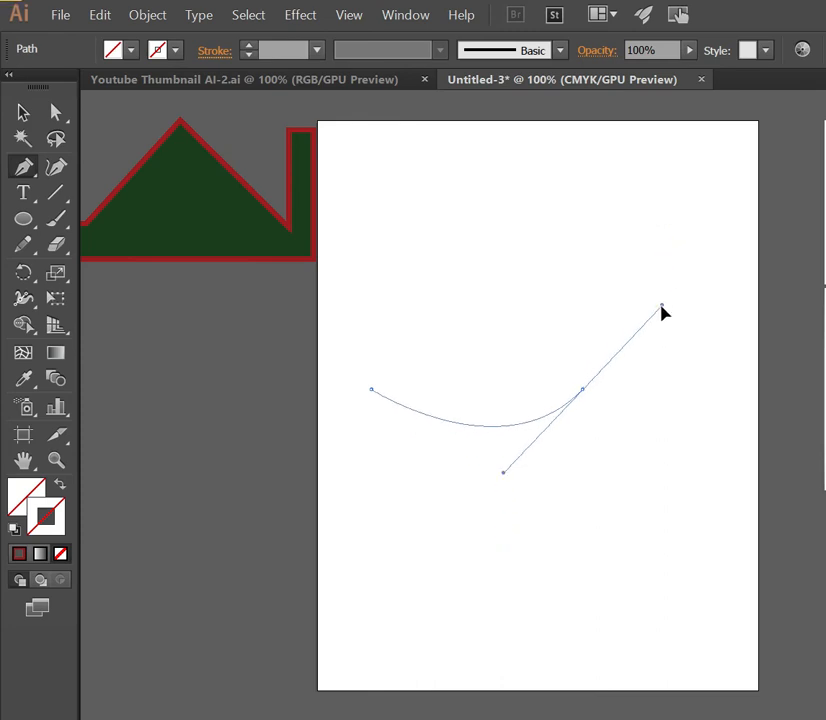
{"action": "left_click_drag", "start_coordinate": [661, 306], "coordinate": [664, 315]}
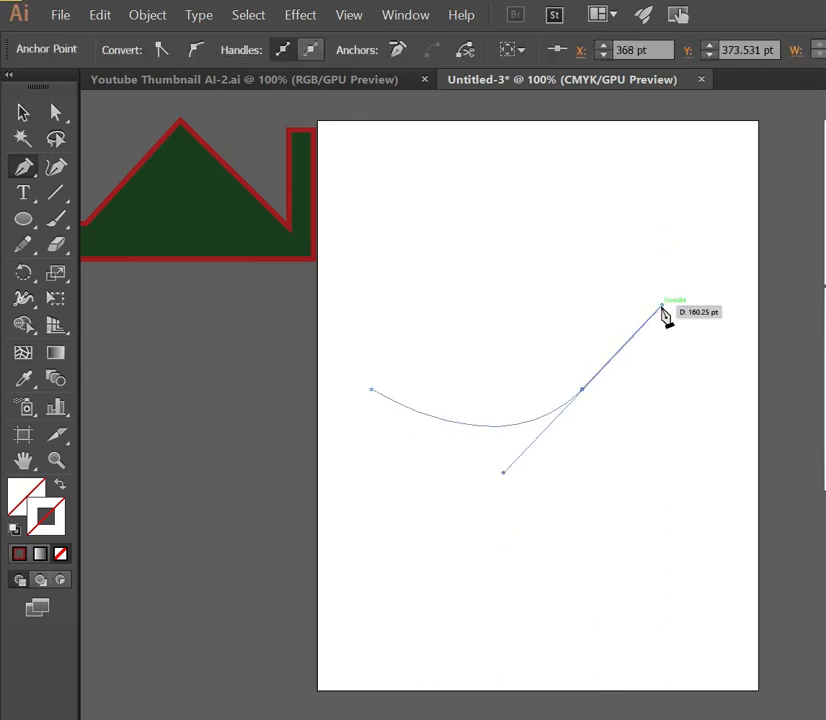
{"action": "left_click", "coordinate": [744, 426]}
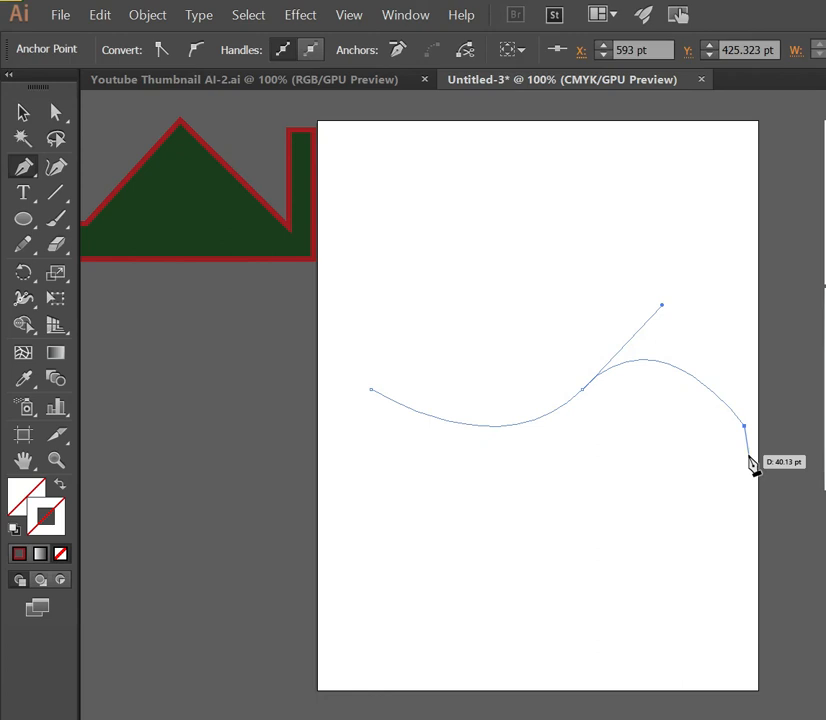
Step: End the wavy path, restore its selection, and give it a dark red stroke with a weight of 29 pt
{"action": "key", "text": "v"}
{"action": "left_click", "coordinate": [347, 458]}
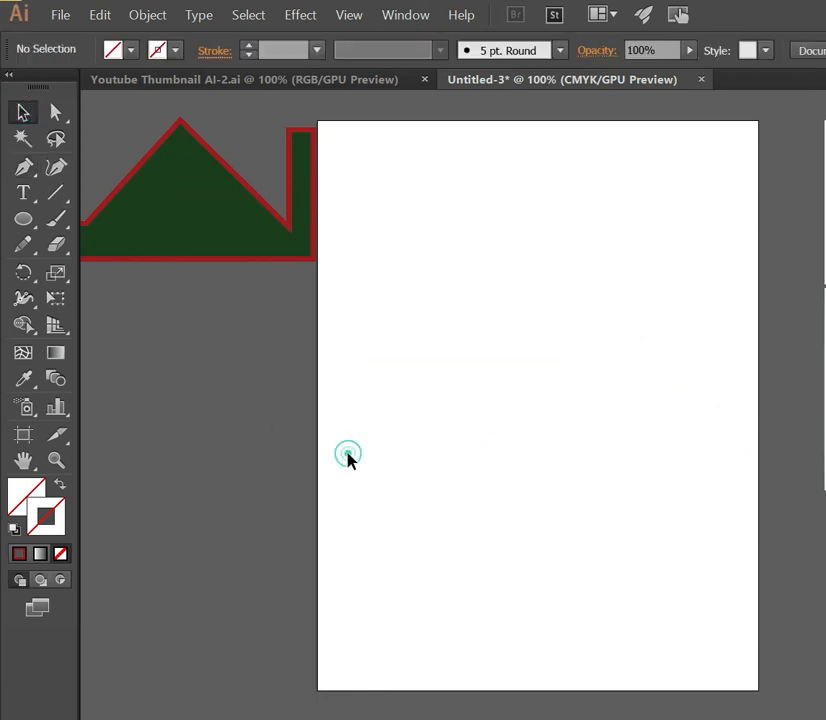
{"action": "key", "text": "ctrl+z"}
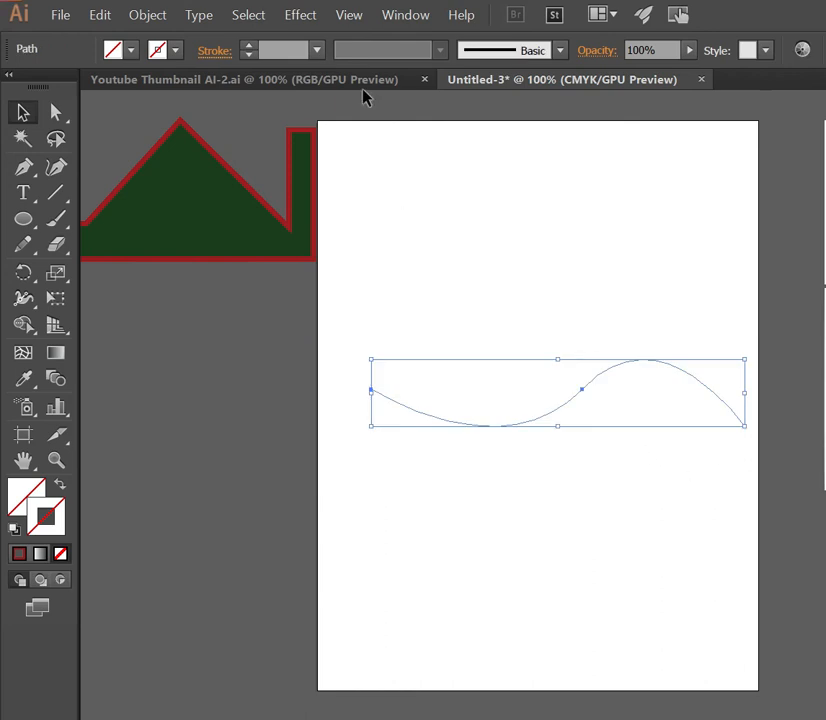
{"action": "left_click", "coordinate": [245, 47]}
{"action": "left_click_drag", "start_coordinate": [245, 45], "coordinate": [245, 45]}
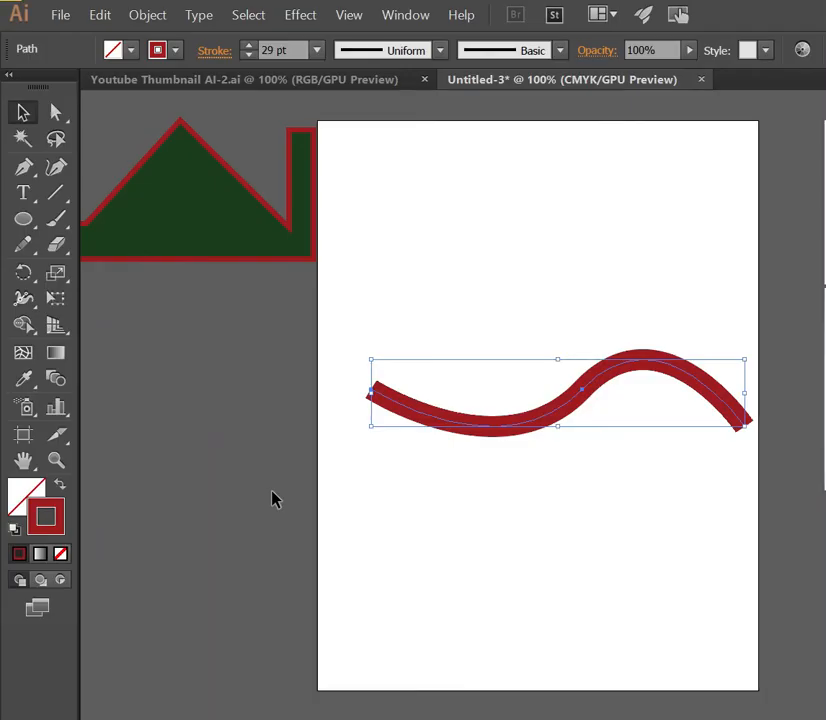
{"action": "left_click", "coordinate": [271, 497]}
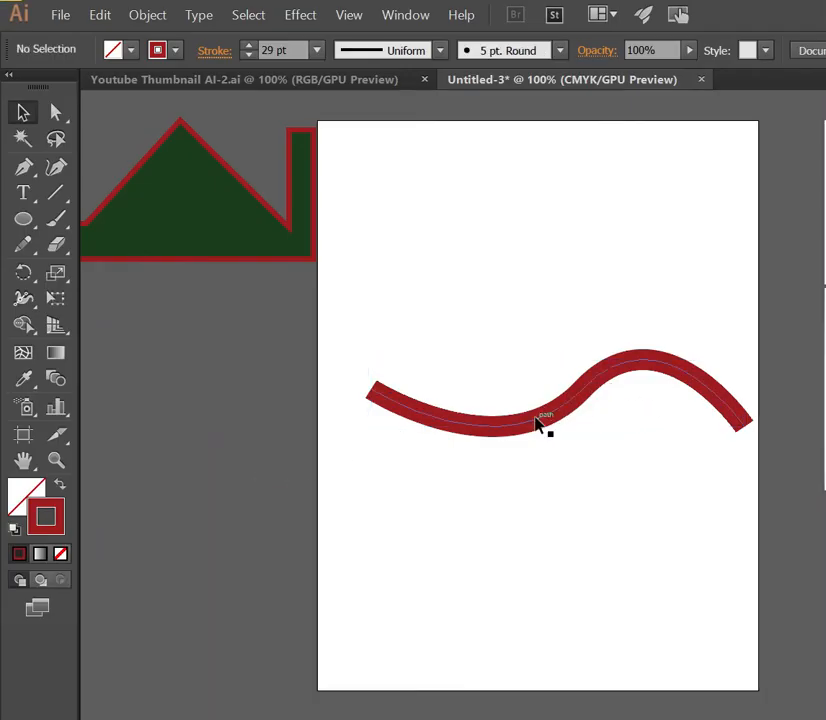
Step: Apply the lens-shaped variable width profile that tapers at both ends to the red wave, and move it to the artboard's upper part
{"action": "left_click", "coordinate": [534, 420]}
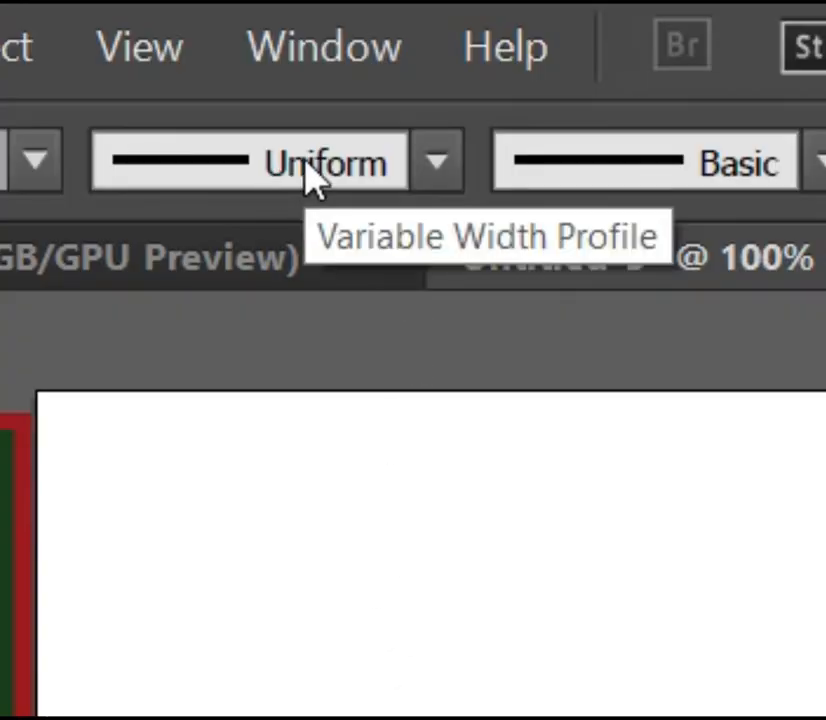
{"action": "left_click", "coordinate": [307, 167]}
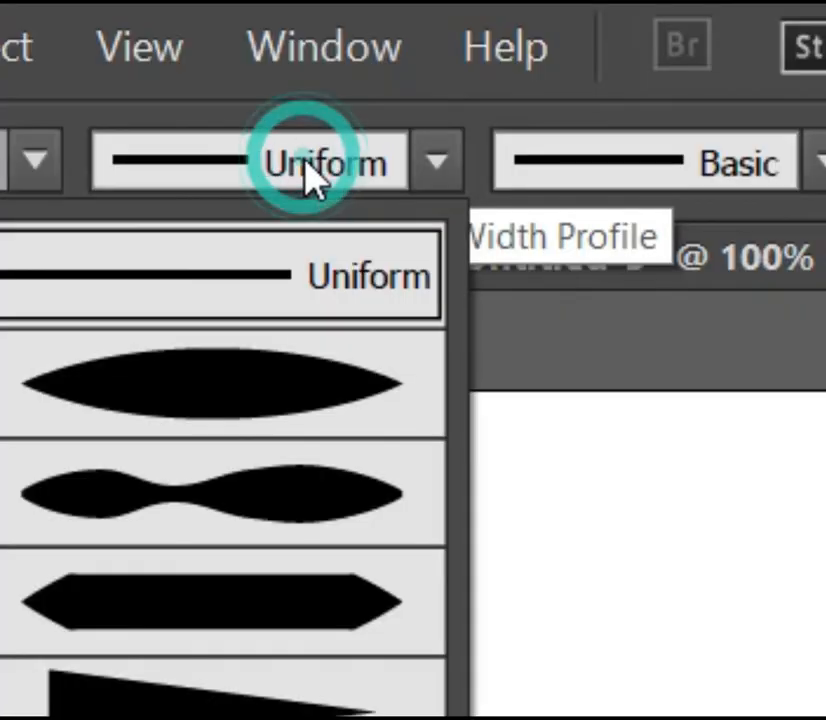
{"action": "left_click", "coordinate": [303, 352]}
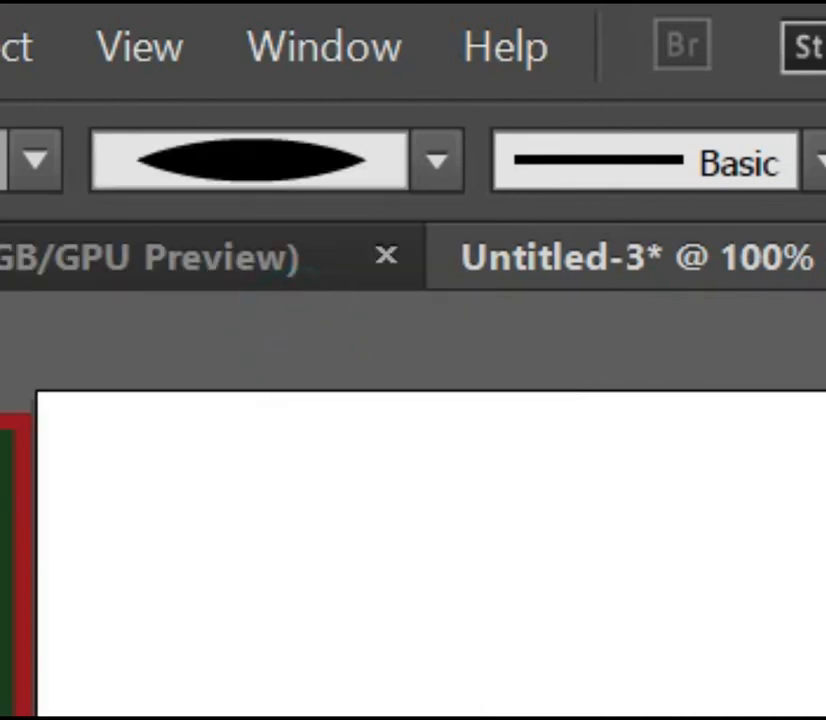
{"action": "mouse_move", "coordinate": [557, 430]}
{"action": "left_mouse_down"}
{"action": "mouse_move", "coordinate": [544, 291]}
{"action": "mouse_move", "coordinate": [543, 298]}
{"action": "left_mouse_up"}
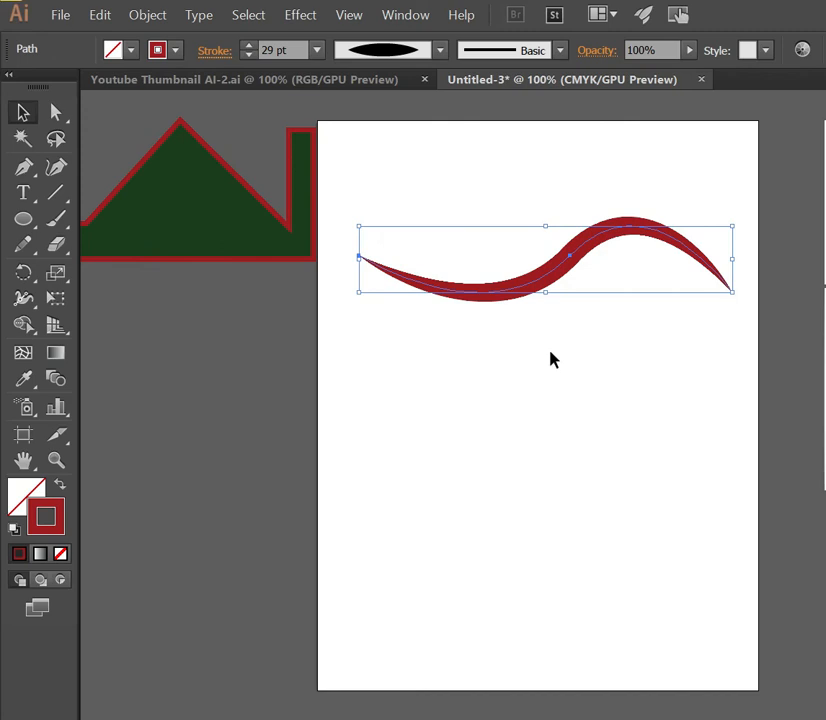